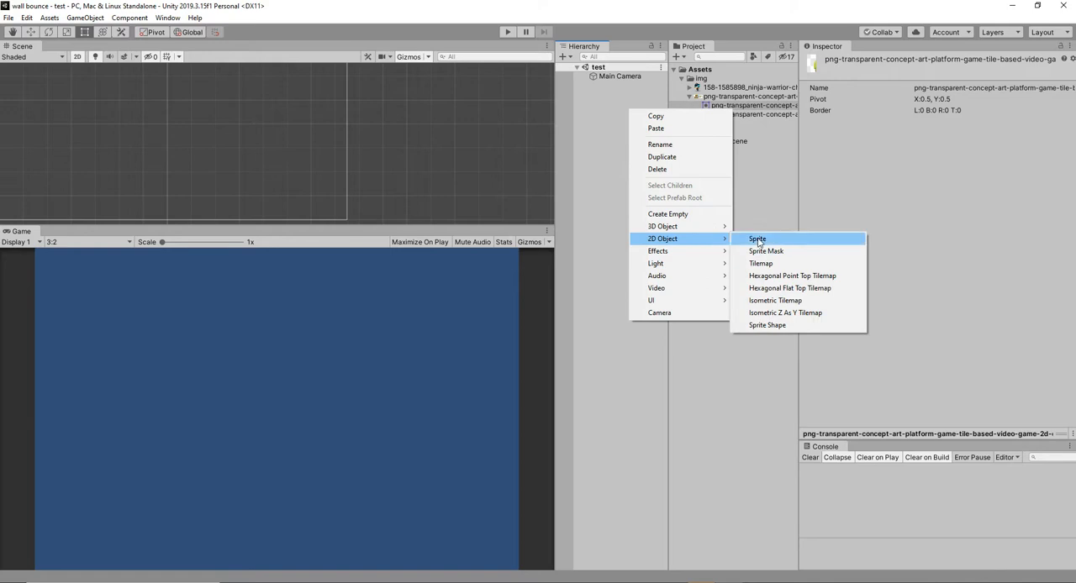
# Create a 2D sprite in the scene using the selected grass-topped ground tile image.
pyautogui.click(757, 238)
pyautogui.moveTo(941, 162); pyautogui.dragTo(944, 161)
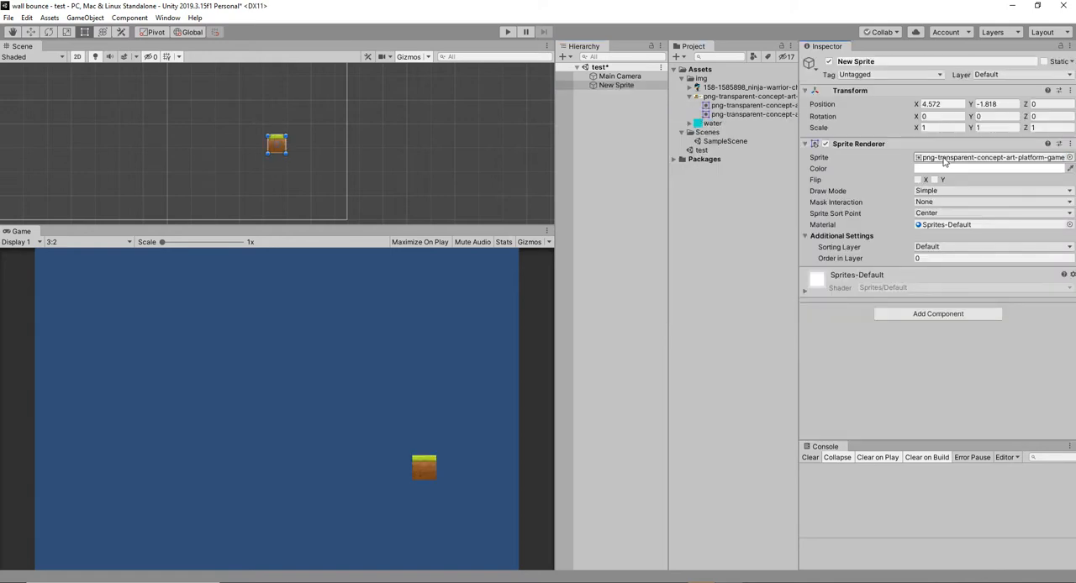
pyautogui.click(937, 158)
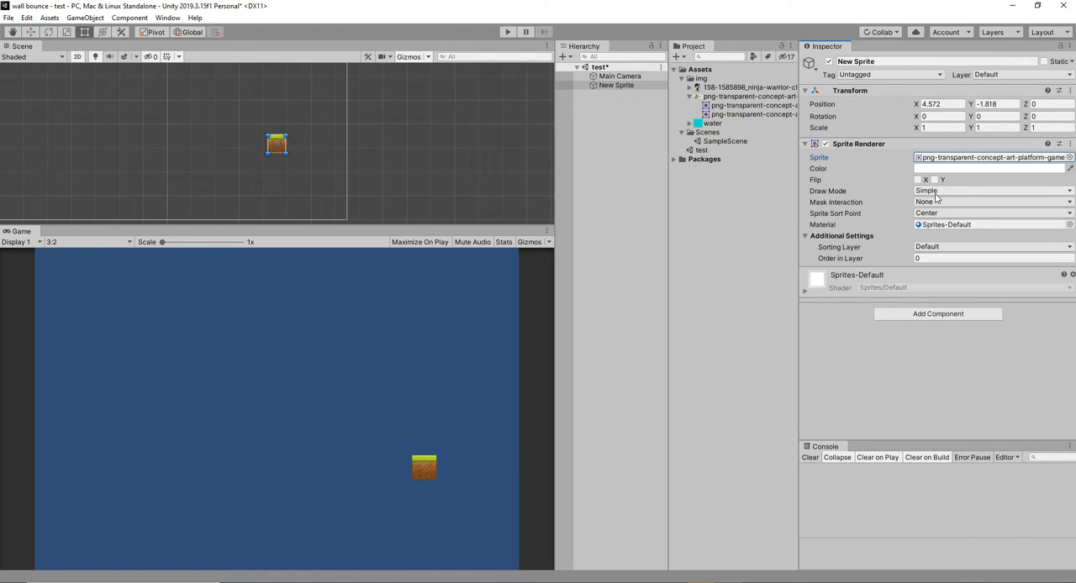
# Set the ground sprite's draw mode to Tiled and its width to 4.
pyautogui.click(936, 193)
pyautogui.click(939, 227)
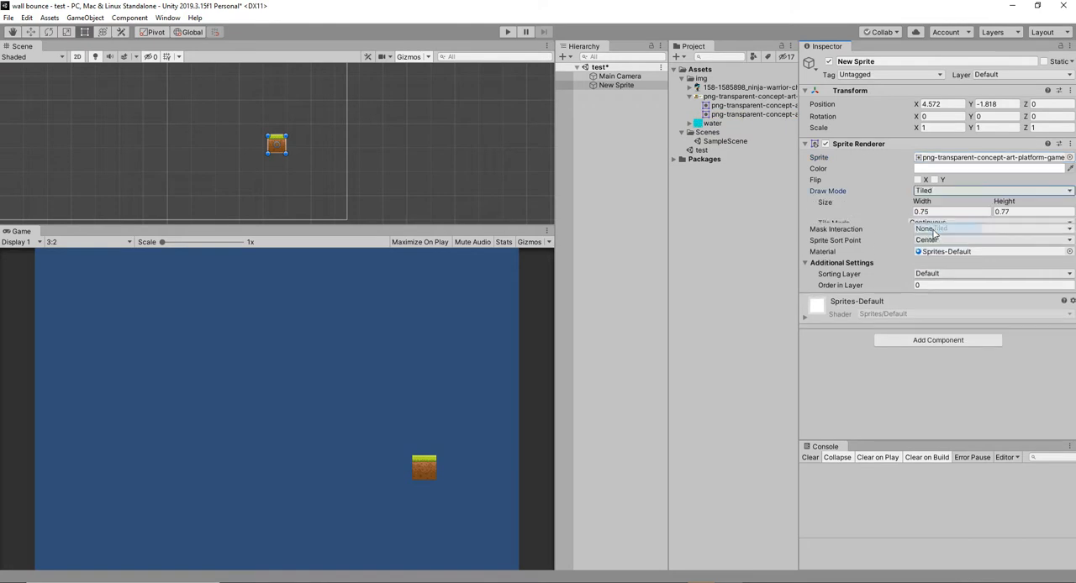
pyautogui.click(938, 212)
pyautogui.write('4')
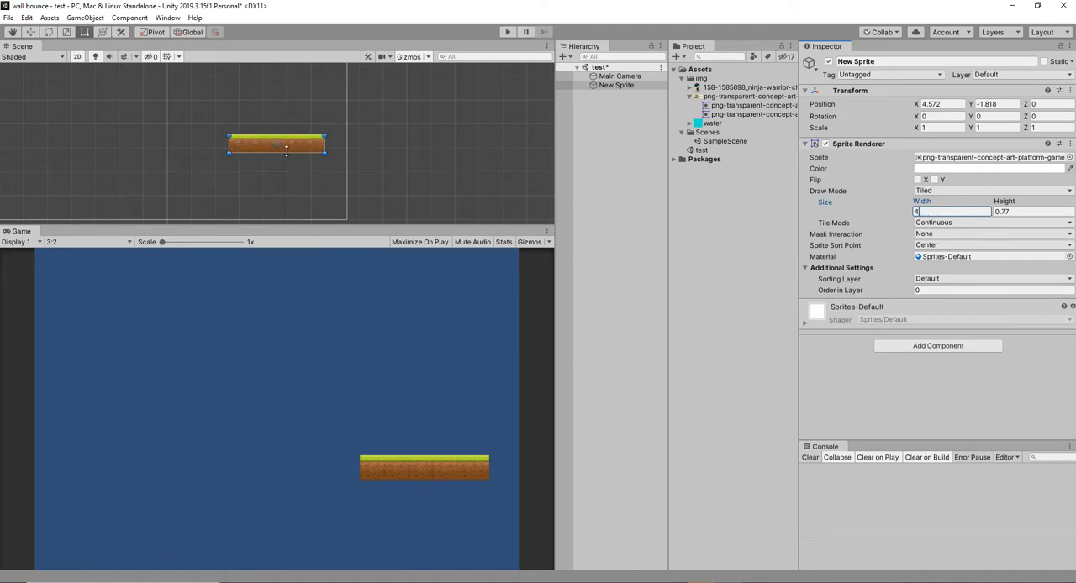
# Move the ground sprite horizontally to about X -5.02, near the camera frame's left edge.
pyautogui.scroll(-2, 284, 145)
pyautogui.press('w')
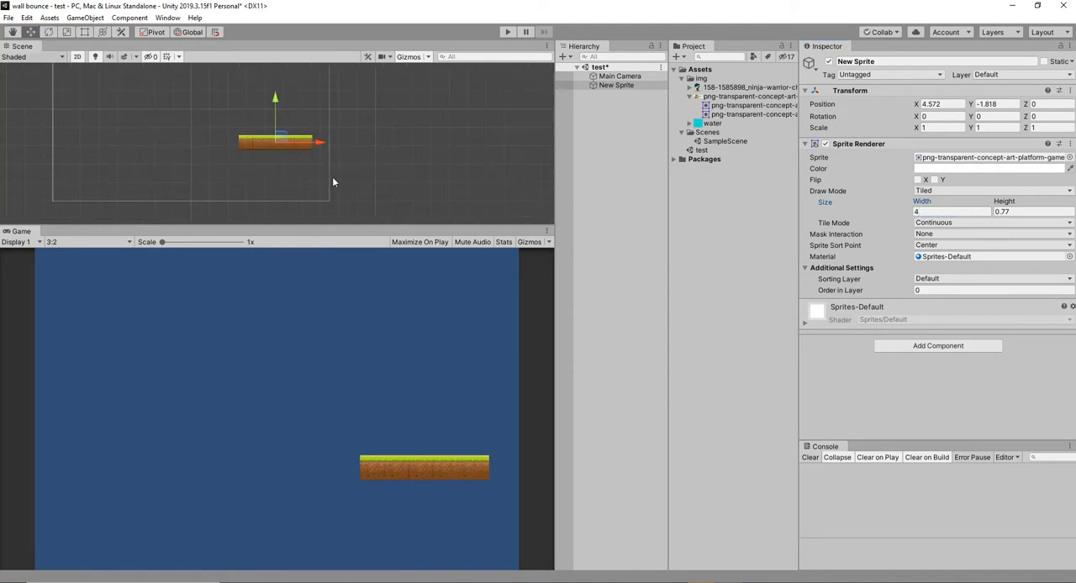
pyautogui.moveTo(318, 143); pyautogui.dragTo(141, 143)
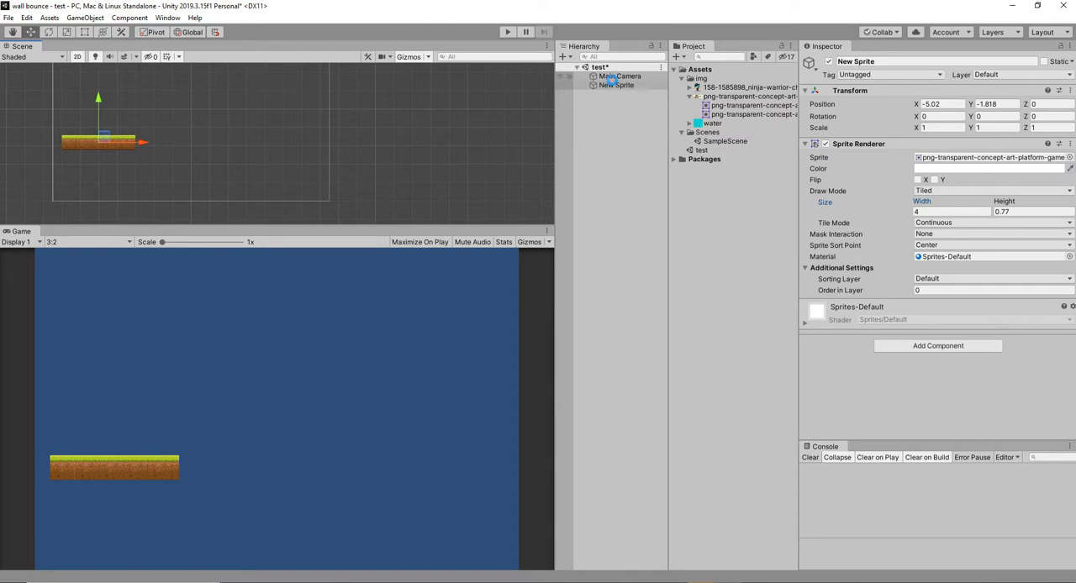
# Reduce the Main Camera's orthographic size to 2.55 and move it to about X -3.15 to frame the ground sprite.
pyautogui.doubleClick(616, 77)
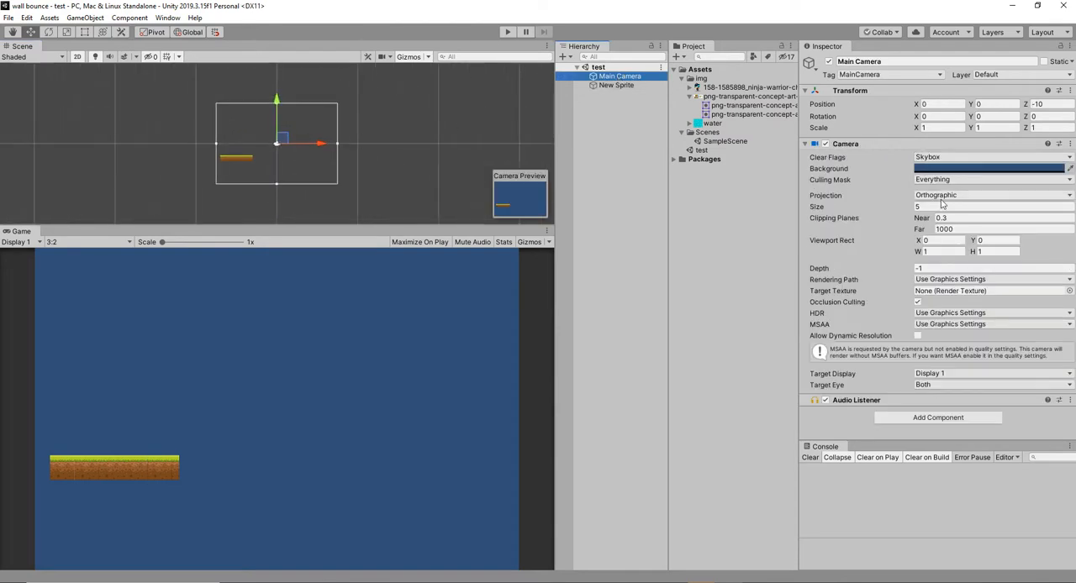
pyautogui.moveTo(906, 207); pyautogui.dragTo(878, 215)
pyautogui.moveTo(330, 145); pyautogui.dragTo(314, 155)
pyautogui.moveTo(912, 214); pyautogui.dragTo(900, 214)
pyautogui.moveTo(310, 143); pyautogui.dragTo(299, 146)
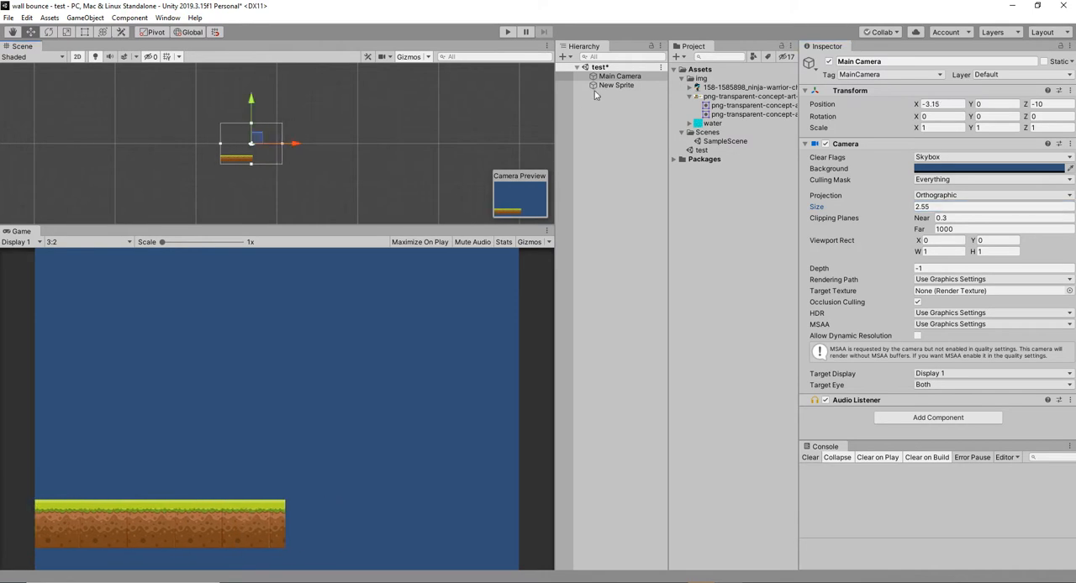
# Rename the New Sprite object as platform.
pyautogui.doubleClick(616, 85)
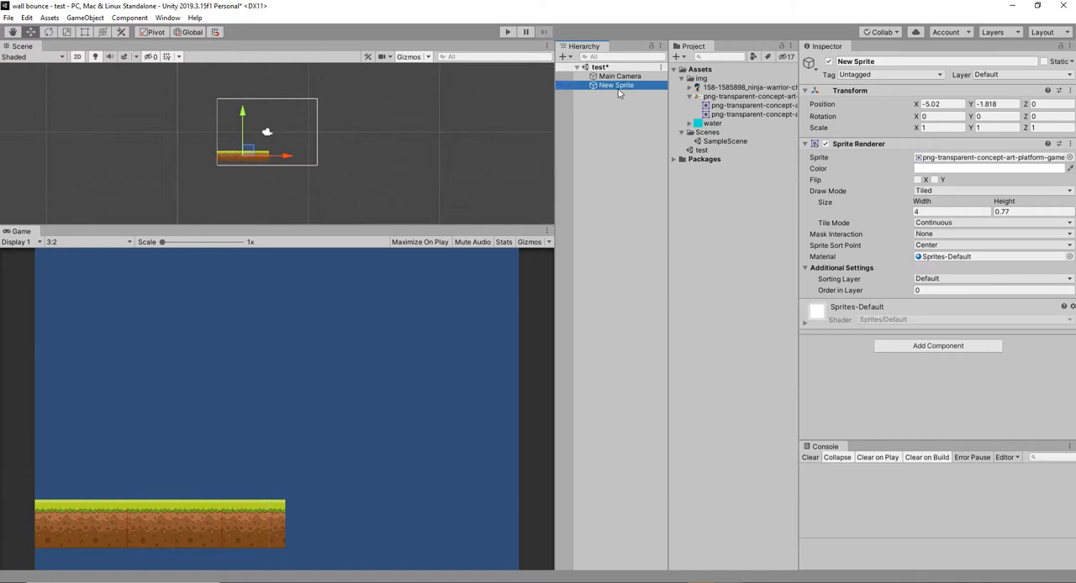
pyautogui.click(908, 62)
pyautogui.write('platform')
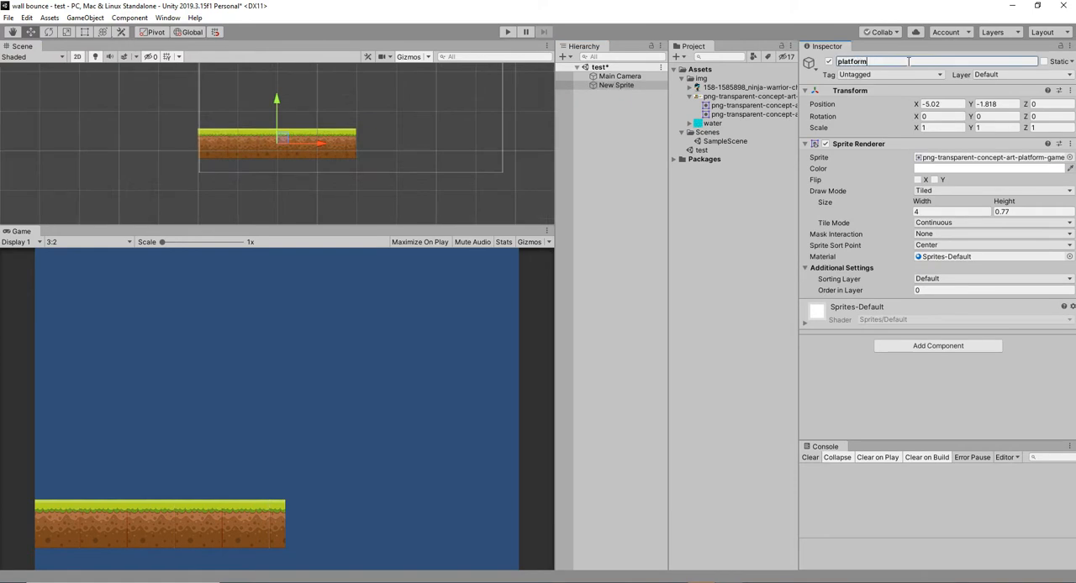
pyautogui.press('Return')
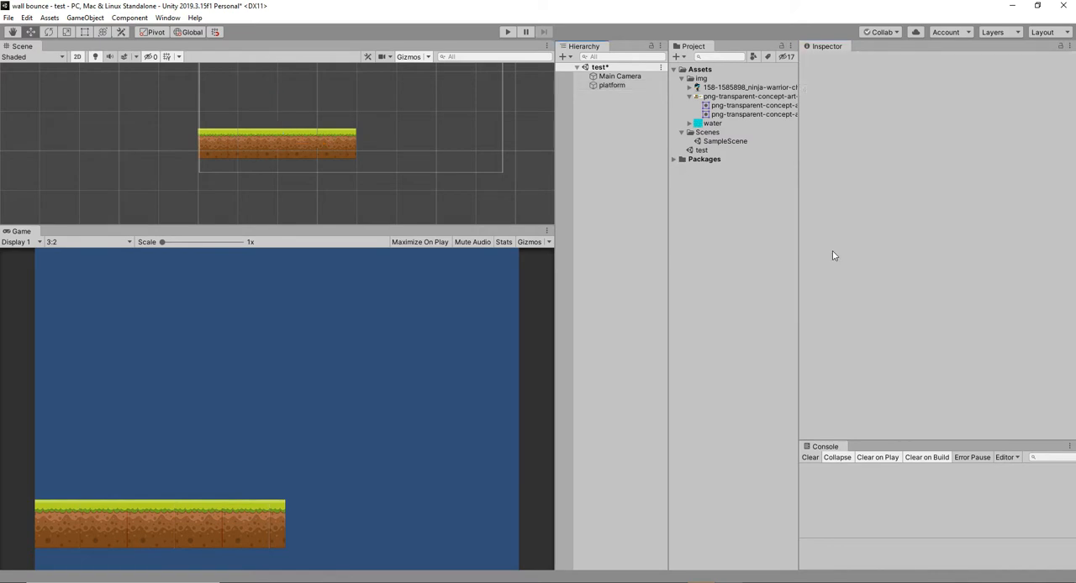
# Add a Box Collider 2D to the platform and widen its X size to 3.82.
pyautogui.click(626, 87)
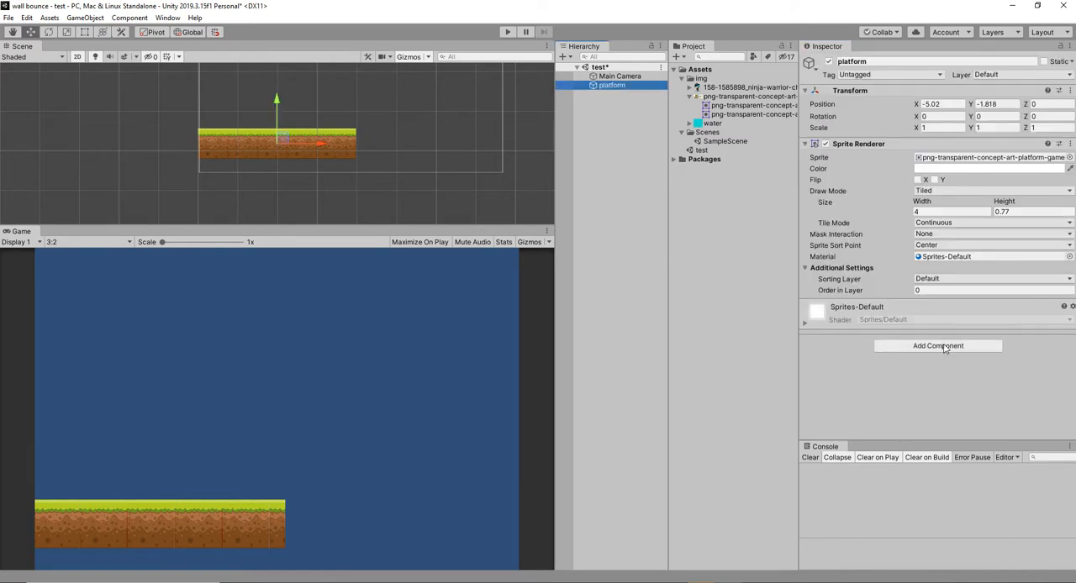
pyautogui.click(947, 346)
pyautogui.click(943, 398)
pyautogui.scroll(-3, 978, 342)
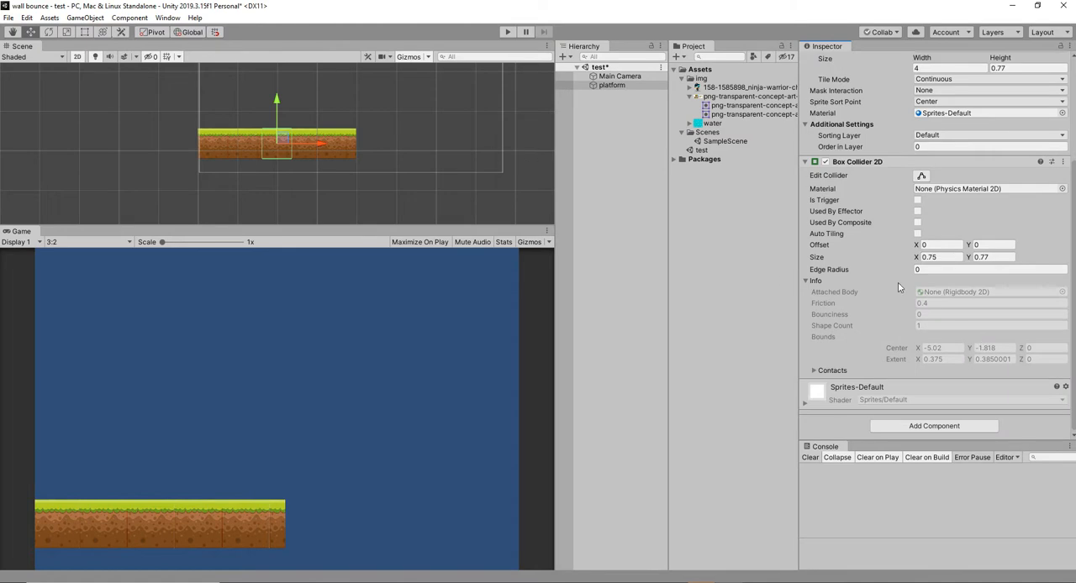
pyautogui.moveTo(915, 261); pyautogui.dragTo(951, 268)
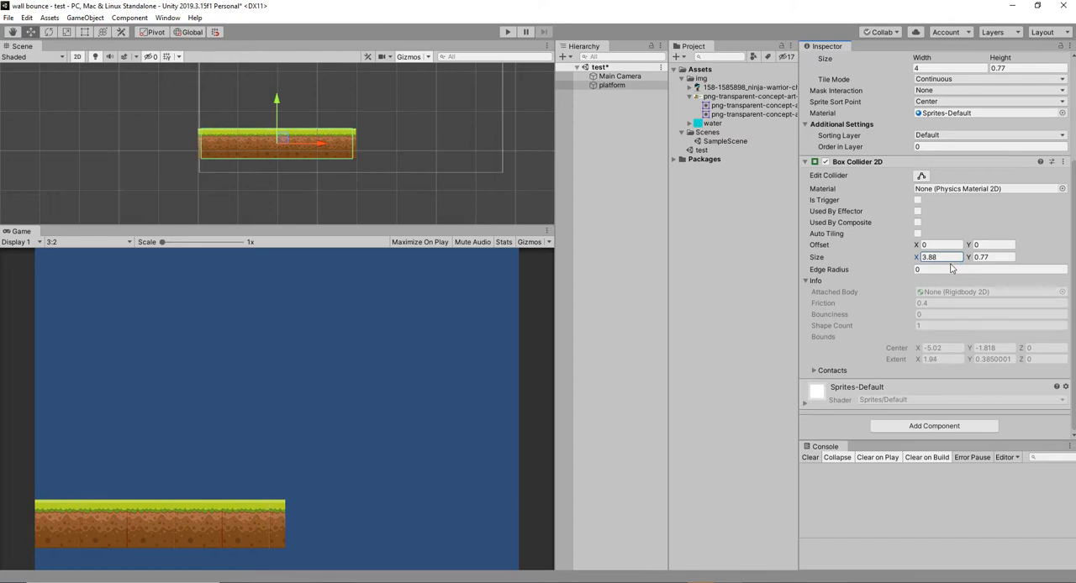
# Duplicate the platform and move the copy horizontally to the right, leaving a gap between the two platforms.
pyautogui.click(610, 88)
pyautogui.hotkey('ctrl', 'd')
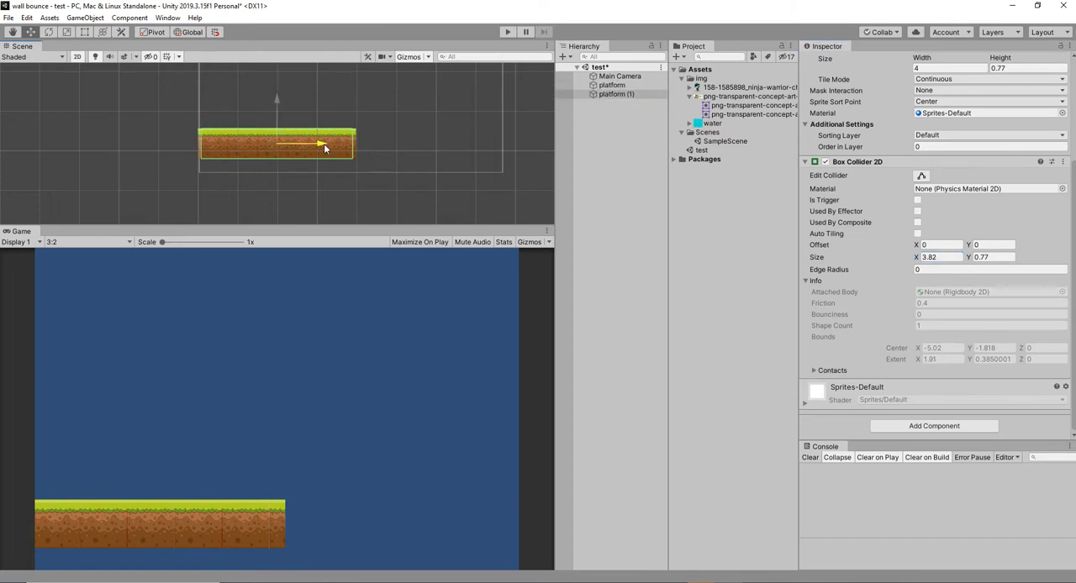
pyautogui.moveTo(324, 147); pyautogui.dragTo(353, 147)
pyautogui.hotkey('ctrl', 'z')
pyautogui.moveTo(324, 146); pyautogui.dragTo(578, 151)
pyautogui.click(630, 111)
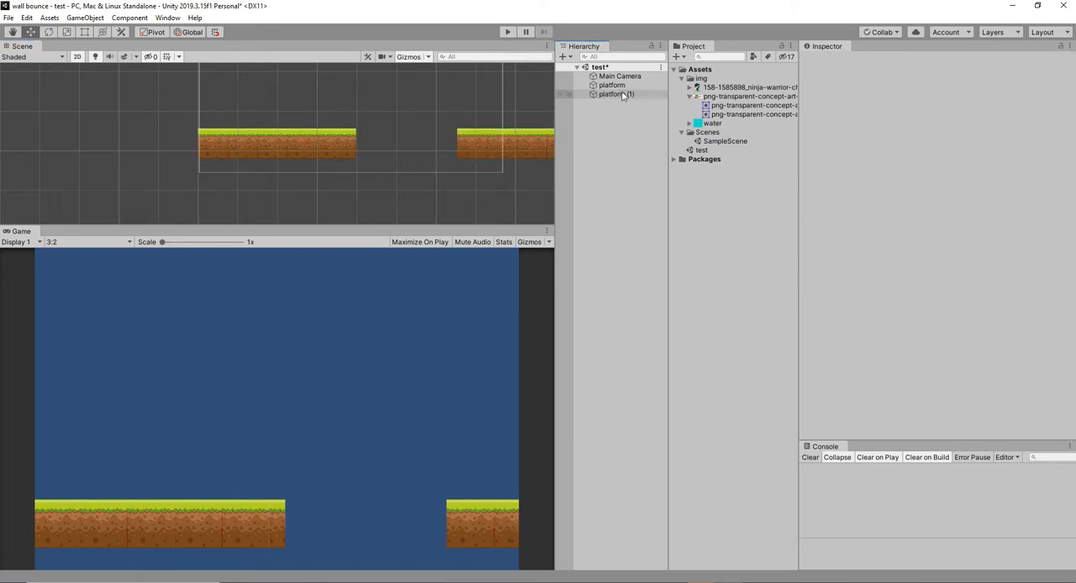
# Raise the Main Camera to Y 0.4 and save the scene.
pyautogui.click(622, 77)
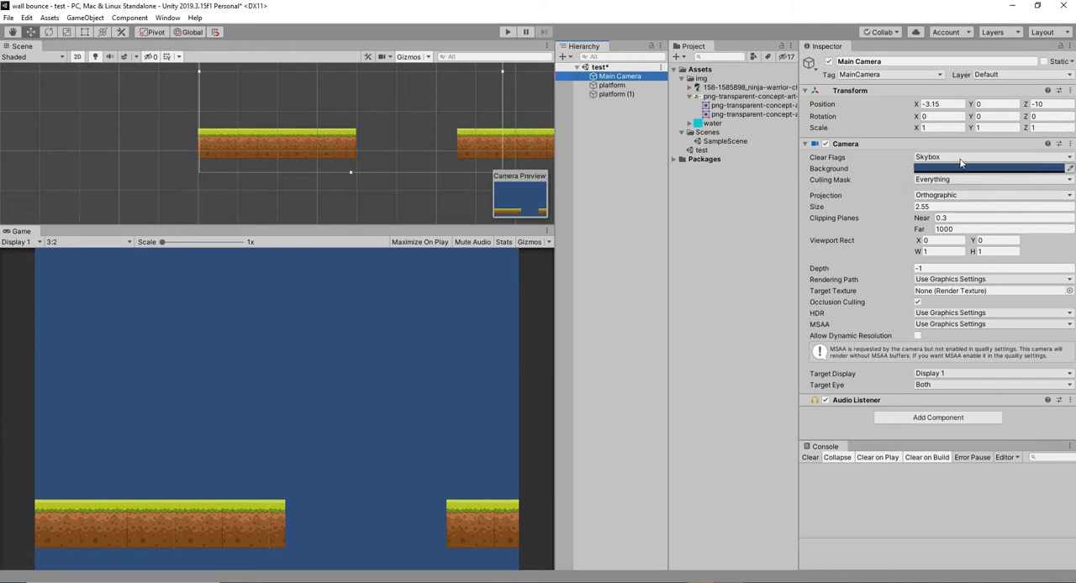
pyautogui.moveTo(971, 105); pyautogui.dragTo(981, 107)
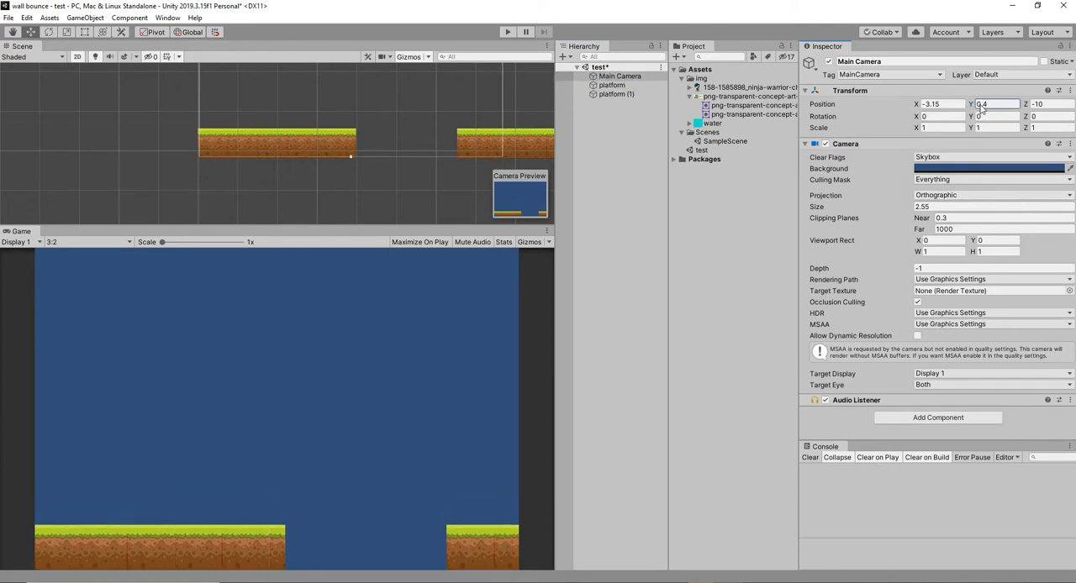
pyautogui.hotkey('ctrl', 's')
pyautogui.rightClick(621, 128)
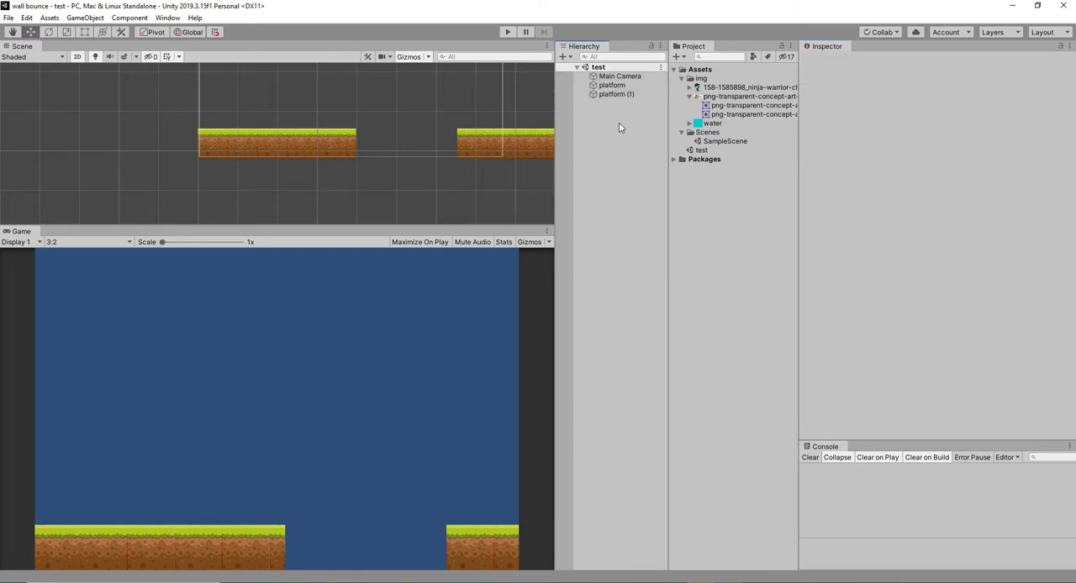
pyautogui.moveTo(676, 253)
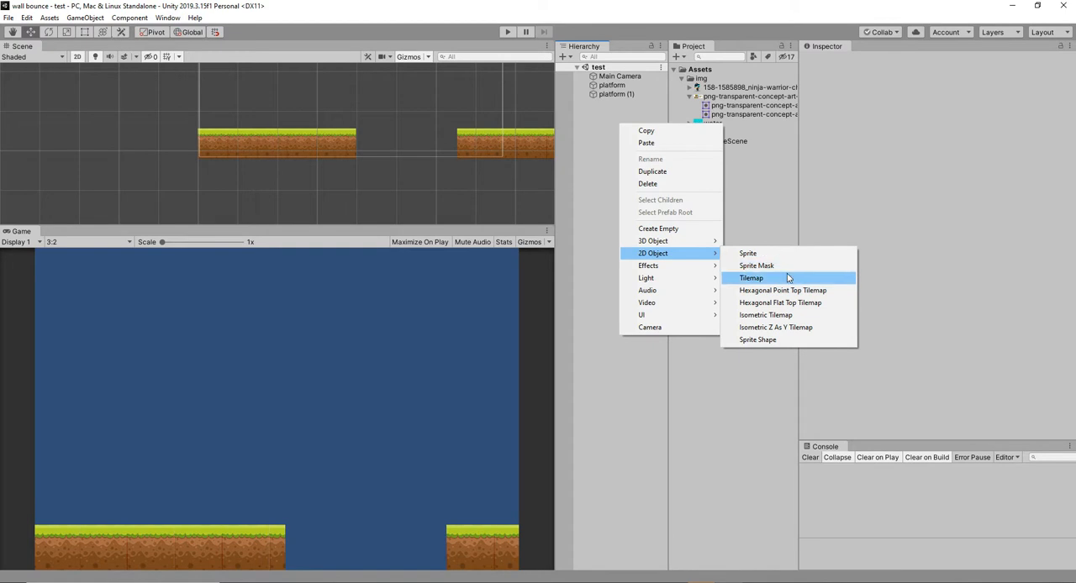
pyautogui.click(786, 273)
pyautogui.click(605, 102)
pyautogui.press('Delete')
# Create another 2D sprite and assign the water image to it.
pyautogui.rightClick(605, 149)
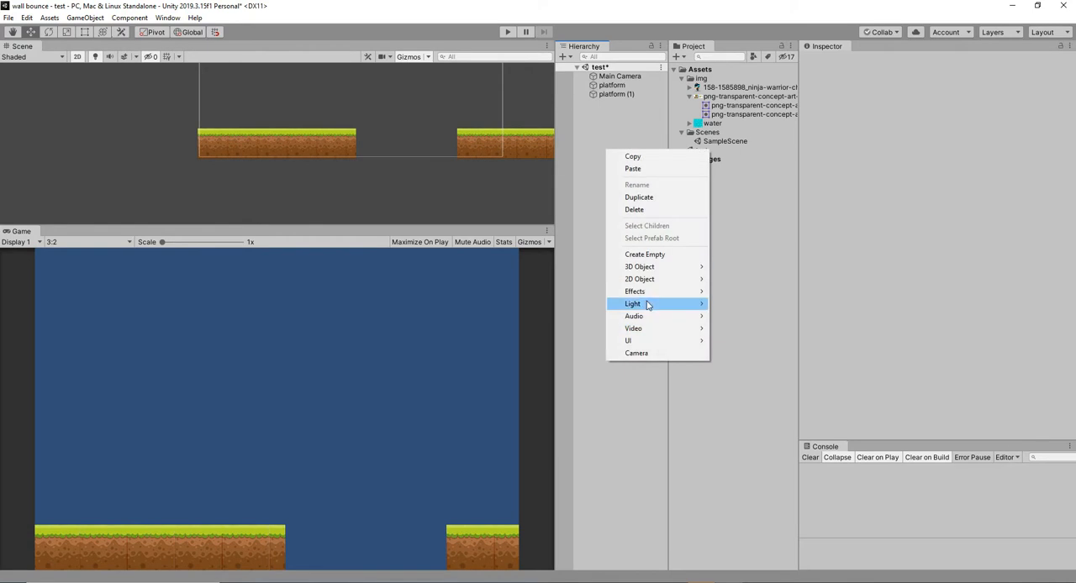
pyautogui.moveTo(648, 341)
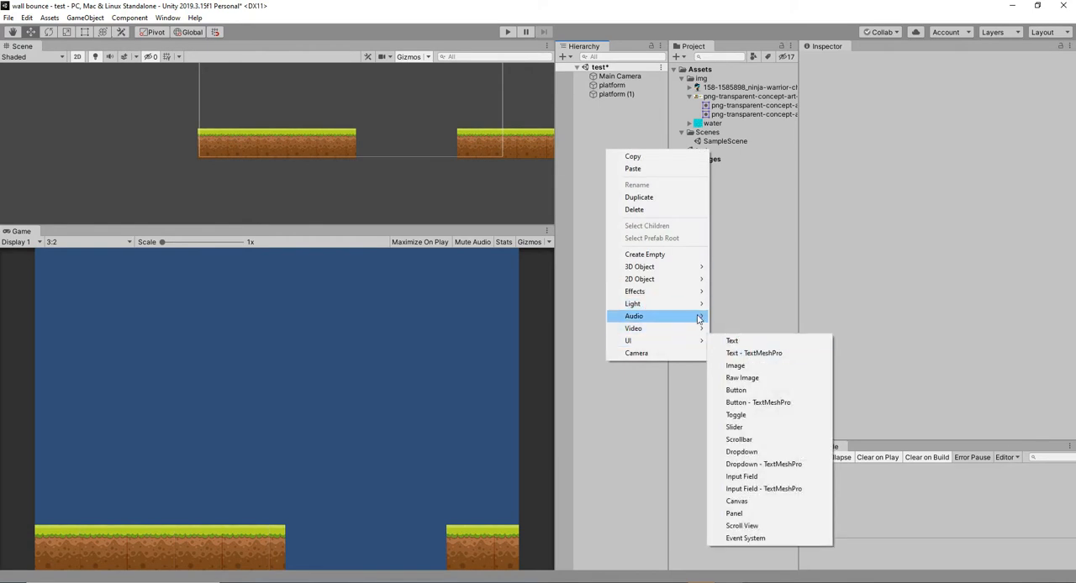
pyautogui.moveTo(664, 279)
pyautogui.click(731, 280)
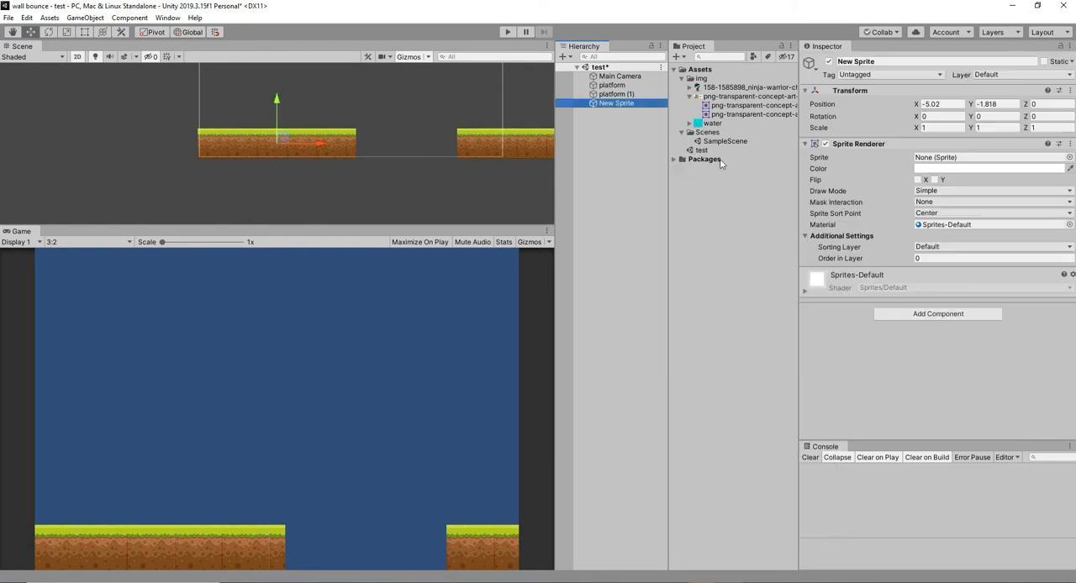
pyautogui.moveTo(713, 122); pyautogui.dragTo(949, 158)
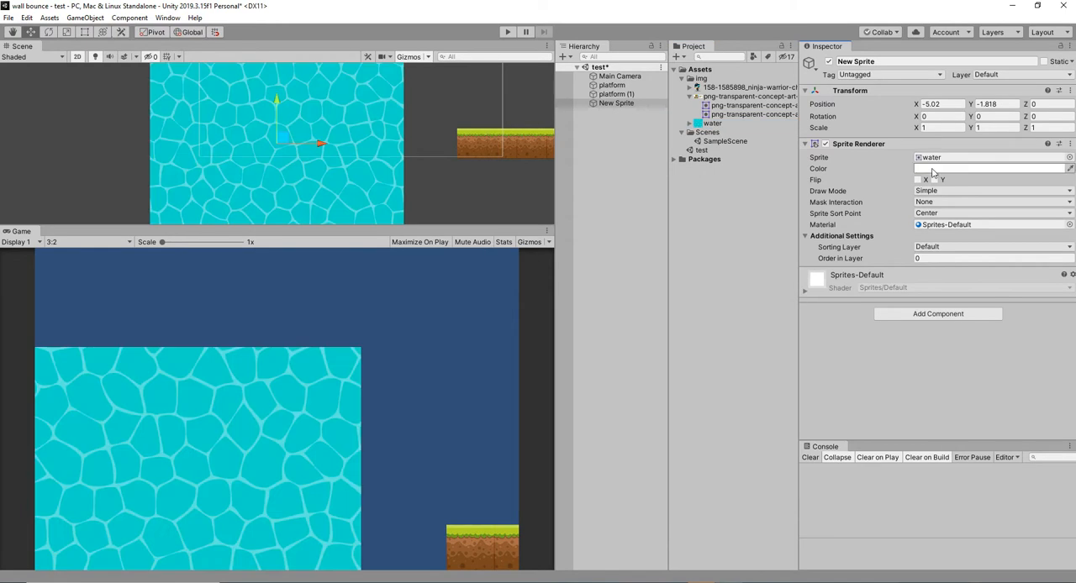
# Place the water sprite in the gap at about X -2.48, Y -4.94 and set its order in layer to -7.
pyautogui.moveTo(279, 144); pyautogui.dragTo(417, 151)
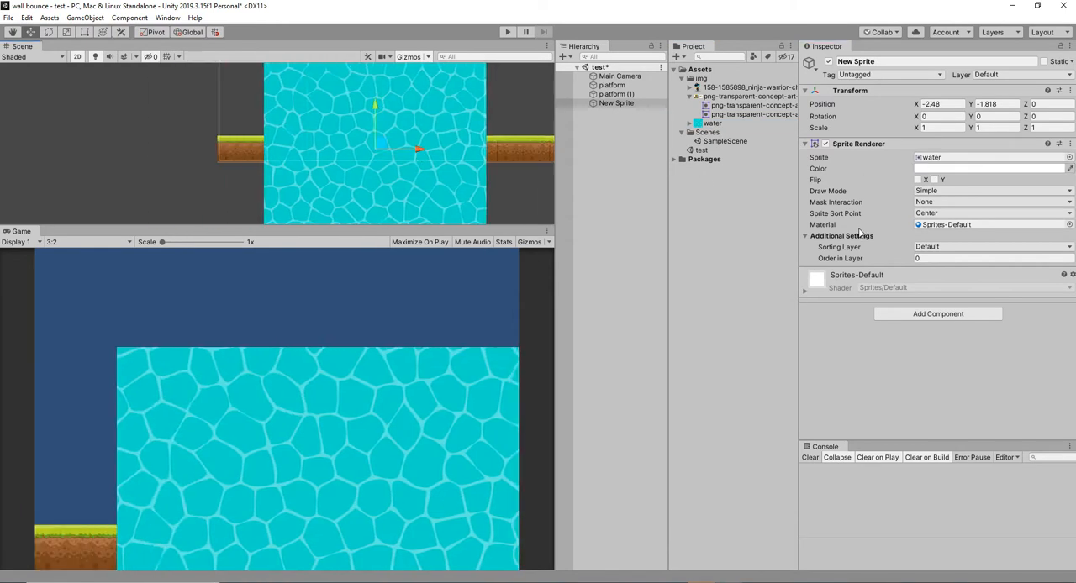
pyautogui.moveTo(900, 262); pyautogui.dragTo(893, 261)
pyautogui.scroll(-1, 255, 103)
pyautogui.moveTo(357, 109); pyautogui.dragTo(374, 193)
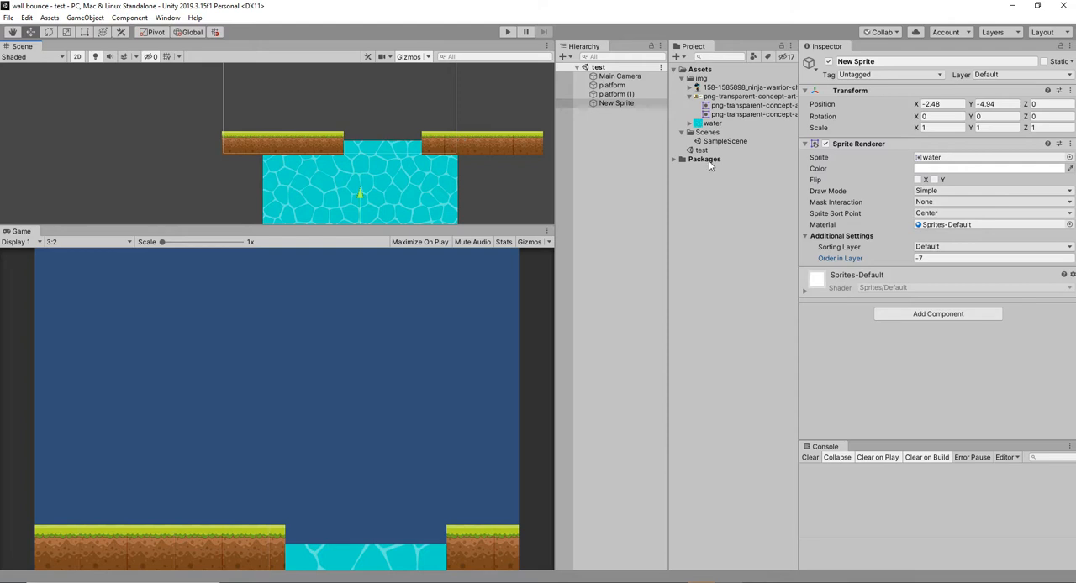
# Rename the water sprite object as water.
pyautogui.click(638, 93)
pyautogui.click(635, 103)
pyautogui.click(891, 63)
pyautogui.write('water')
pyautogui.press('Return')
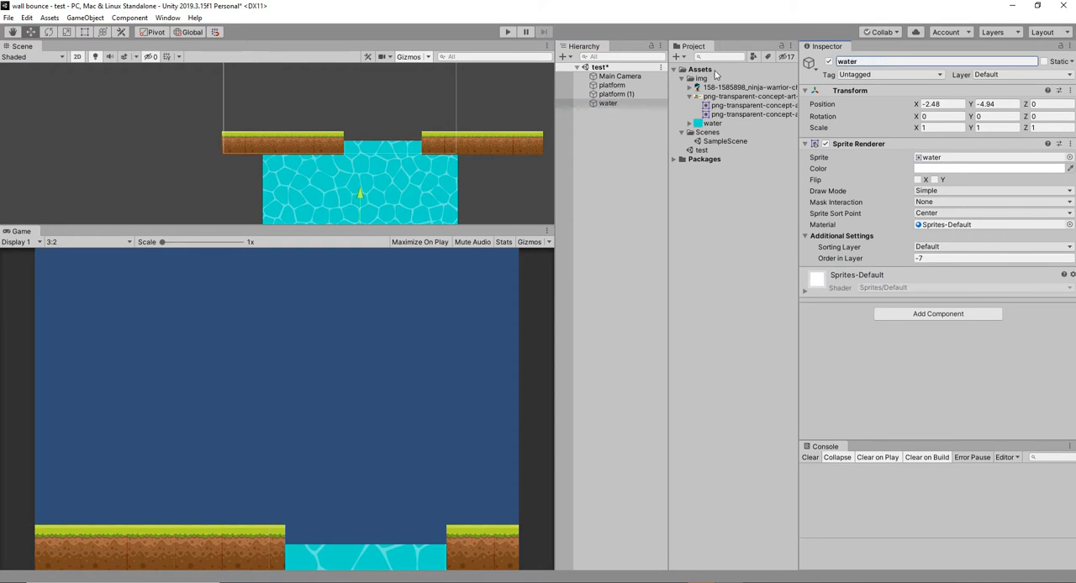
pyautogui.click(613, 86)
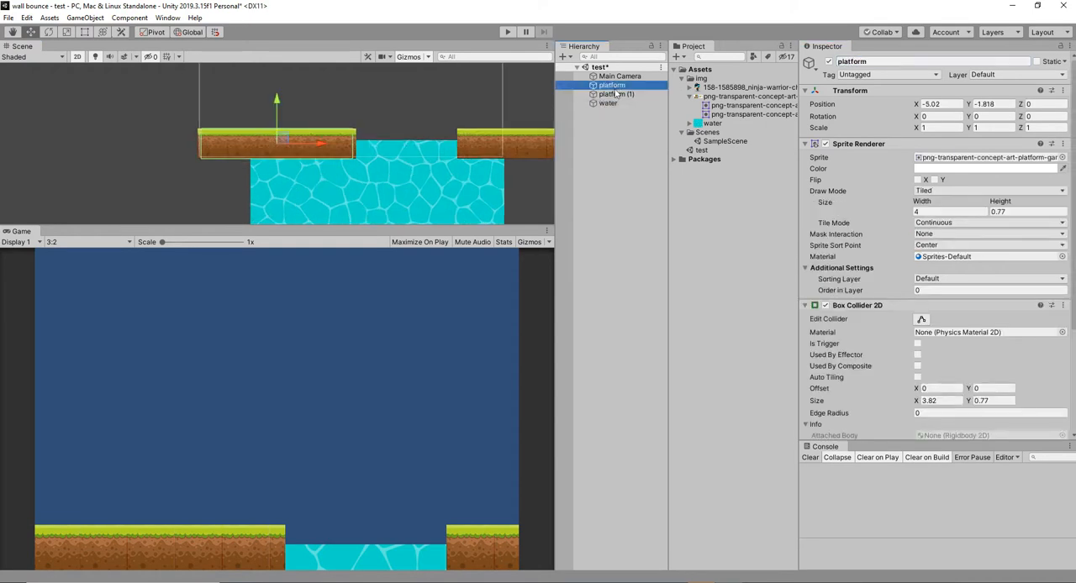
pyautogui.click(617, 95)
pyautogui.click(621, 86)
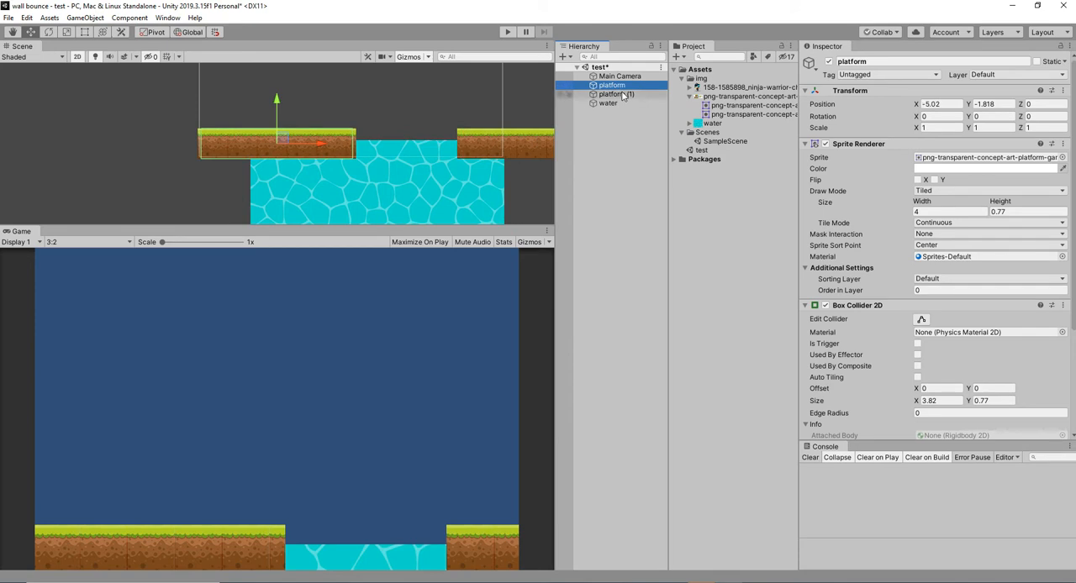
pyautogui.doubleClick(623, 95)
pyautogui.click(651, 86)
pyautogui.keyDown('shift'); pyautogui.click(649, 95); pyautogui.keyUp('shift')
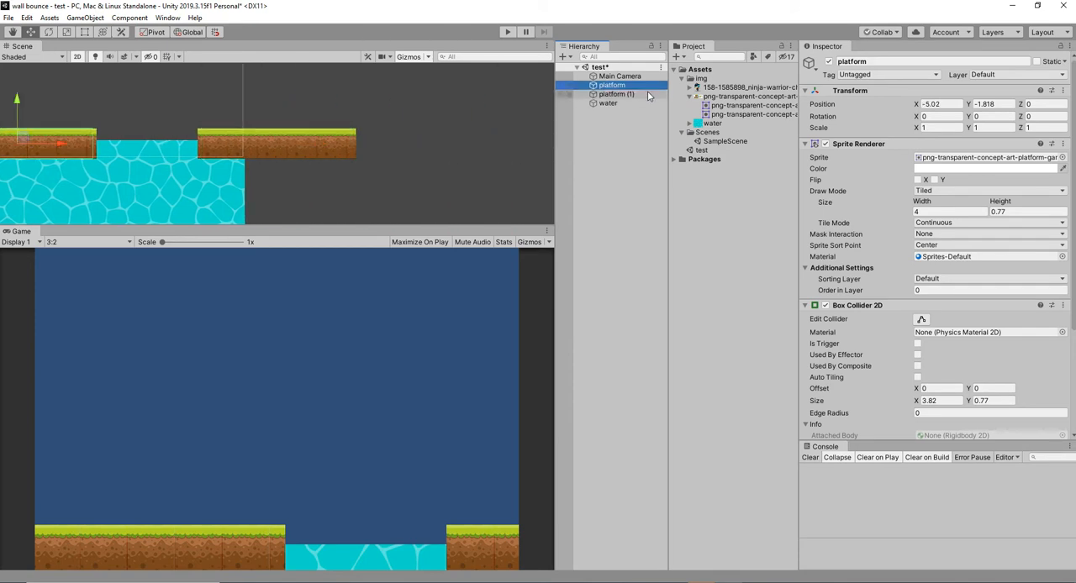
pyautogui.scroll(-3, 1071, 294)
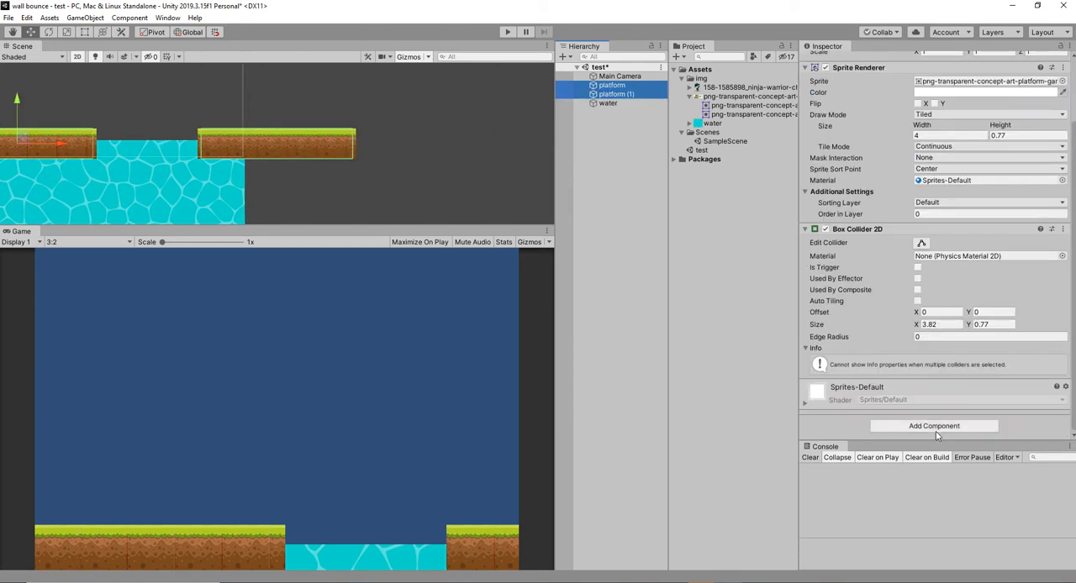
pyautogui.click(936, 430)
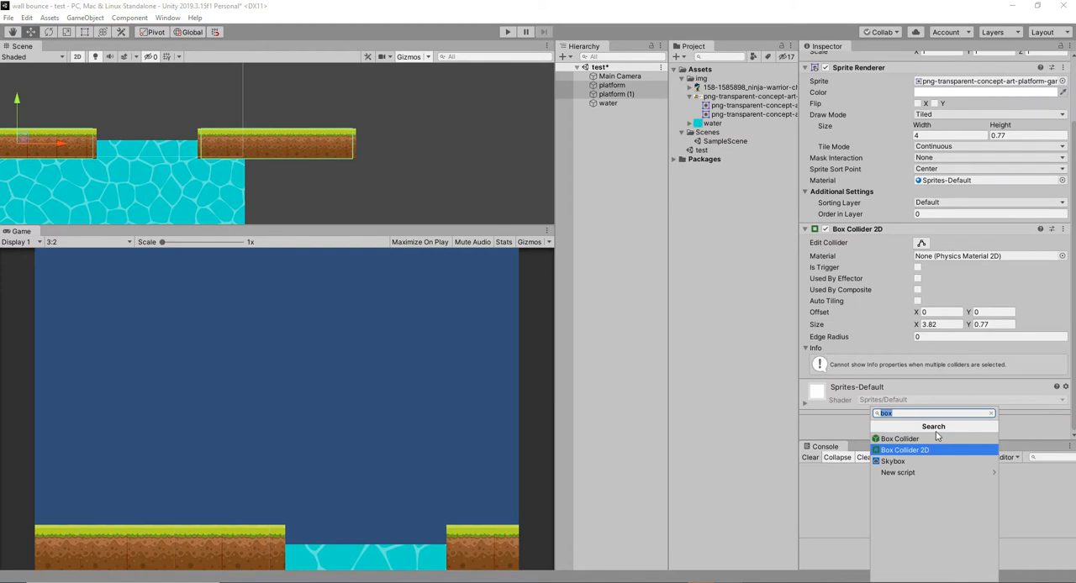
pyautogui.write('su')
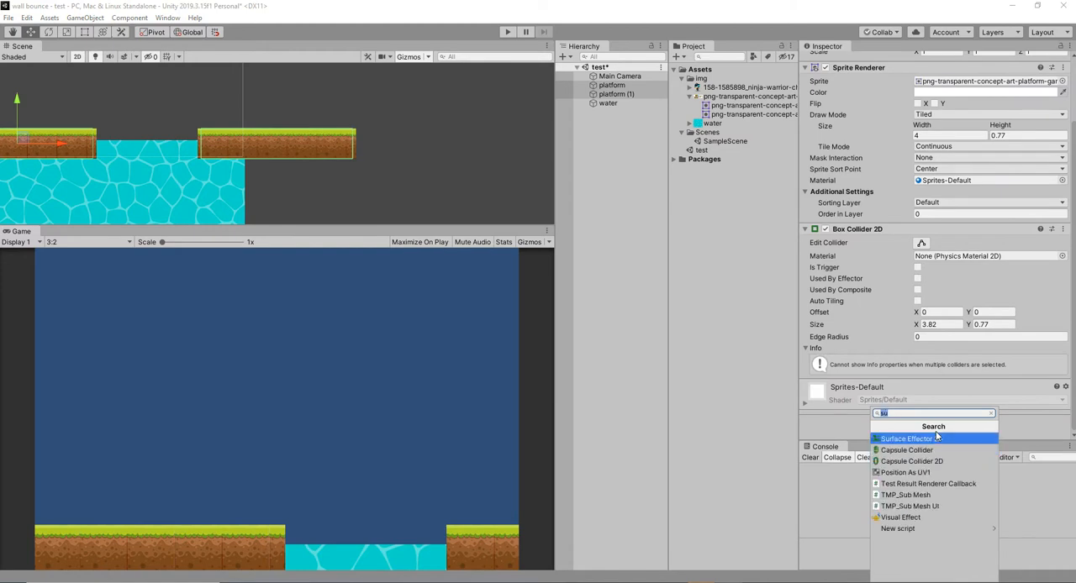
pyautogui.click(937, 438)
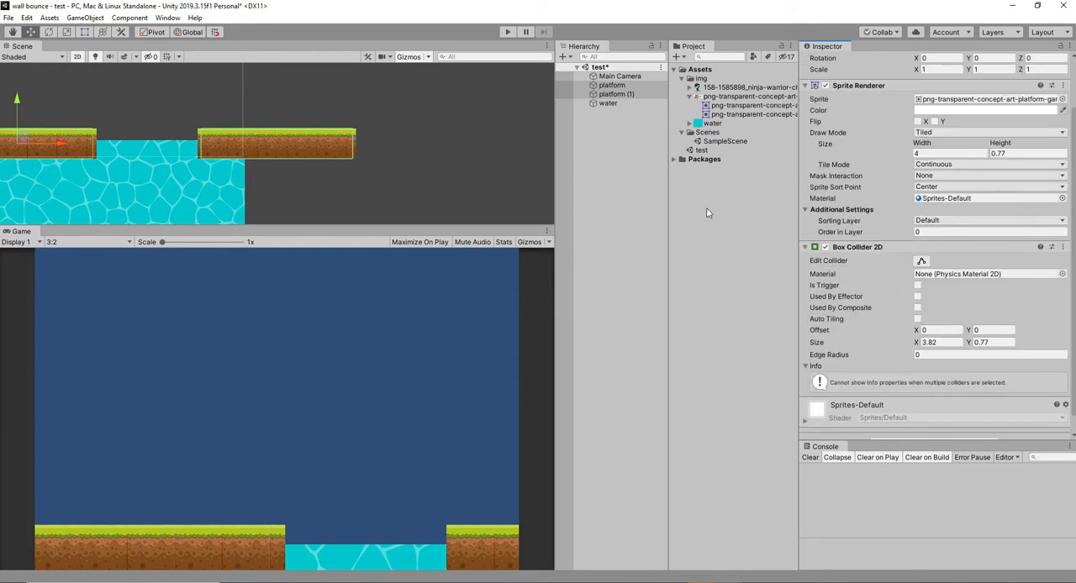
# Create another 2D sprite and assign the ninja warrior character image to it.
pyautogui.click(600, 176)
pyautogui.rightClick(607, 143)
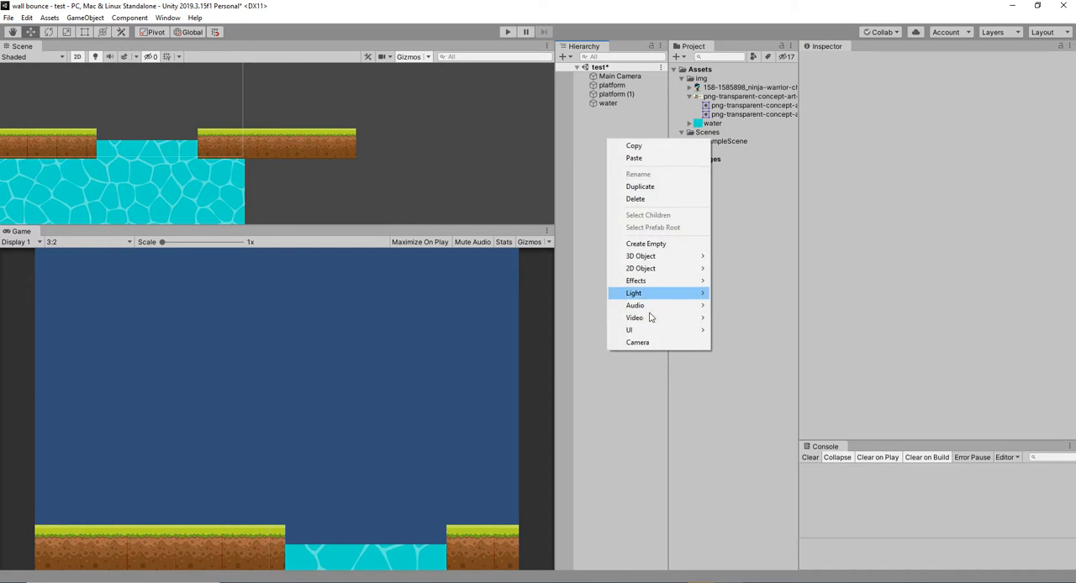
pyautogui.moveTo(667, 269)
pyautogui.click(746, 268)
pyautogui.moveTo(716, 89); pyautogui.dragTo(1023, 153)
pyautogui.scroll(-4, 500, 204)
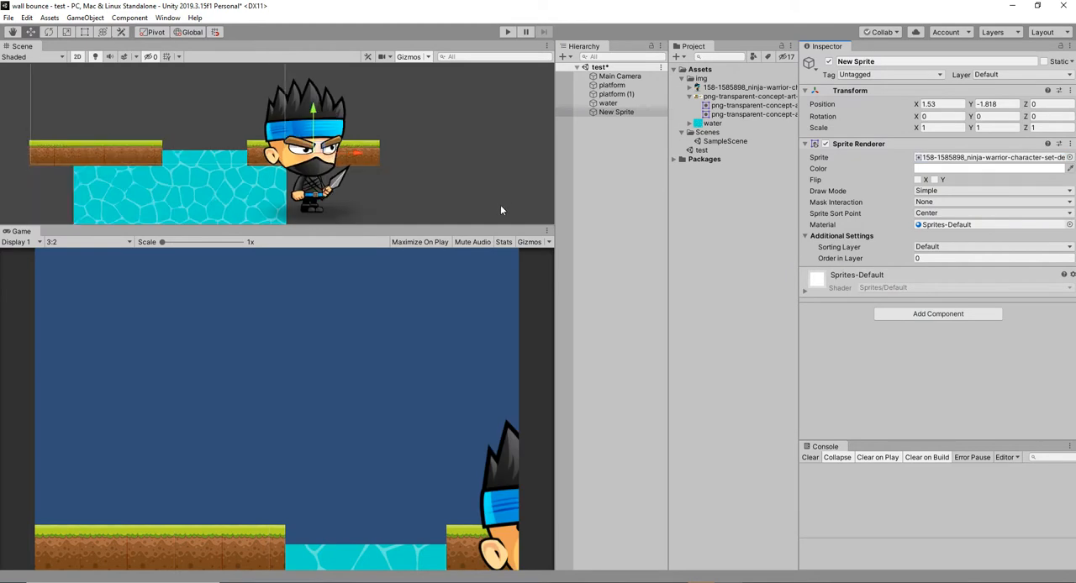
# Move the ninja sprite above the left platform at about X -4.43, Y 0.17 and scale it to about 0.61.
pyautogui.moveTo(353, 143); pyautogui.dragTo(374, 68)
pyautogui.moveTo(394, 120); pyautogui.dragTo(277, 146)
pyautogui.scroll(-3, 239, 123)
pyautogui.press('r')
pyautogui.scroll(3, 277, 145)
# Add a Rigidbody 2D component to the ninja sprite.
pyautogui.click(942, 316)
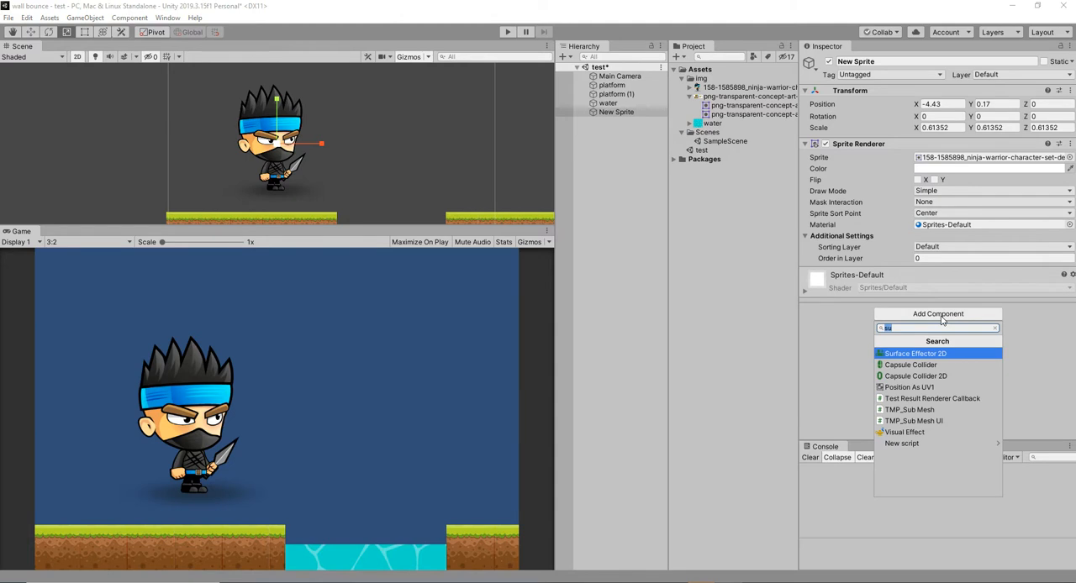
pyautogui.write('rig')
pyautogui.press('Down')
pyautogui.press('Return')
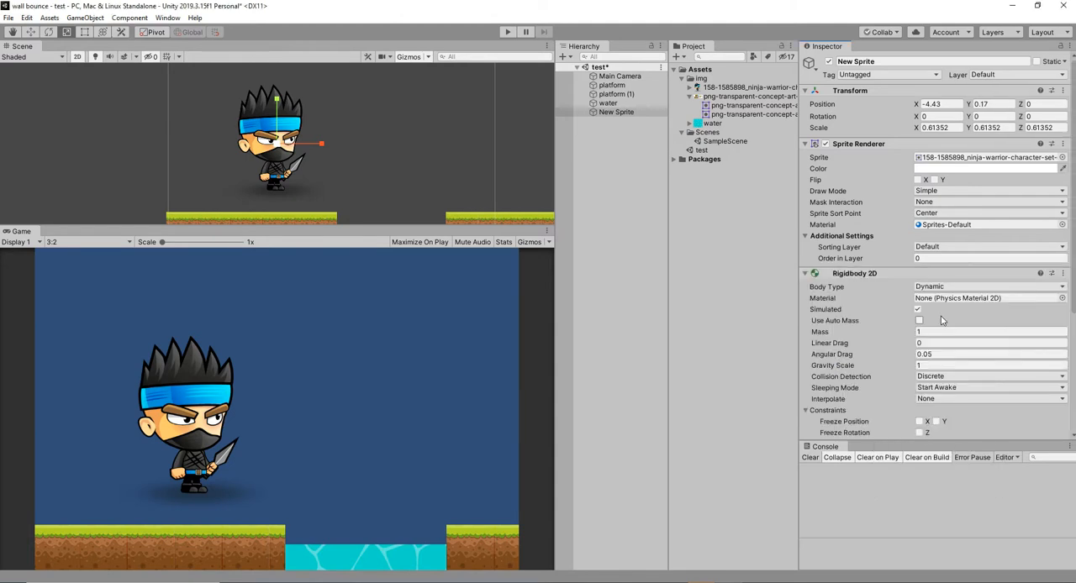
# Add a Box Collider 2D component to the ninja sprite.
pyautogui.scroll(-5, 946, 318)
pyautogui.click(930, 426)
pyautogui.write('box')
pyautogui.click(931, 438)
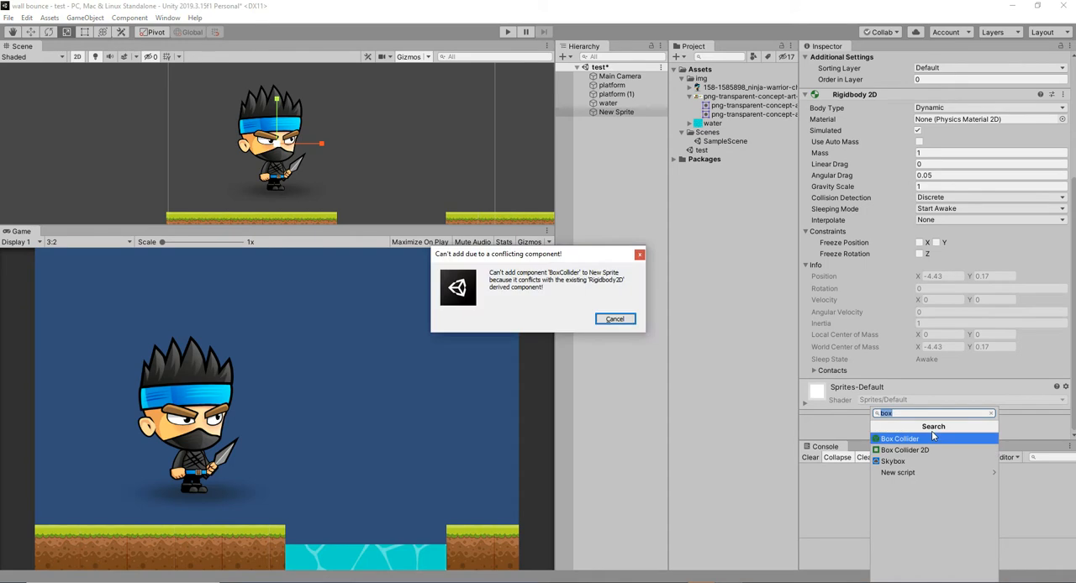
pyautogui.click(614, 319)
pyautogui.click(931, 427)
pyautogui.click(935, 447)
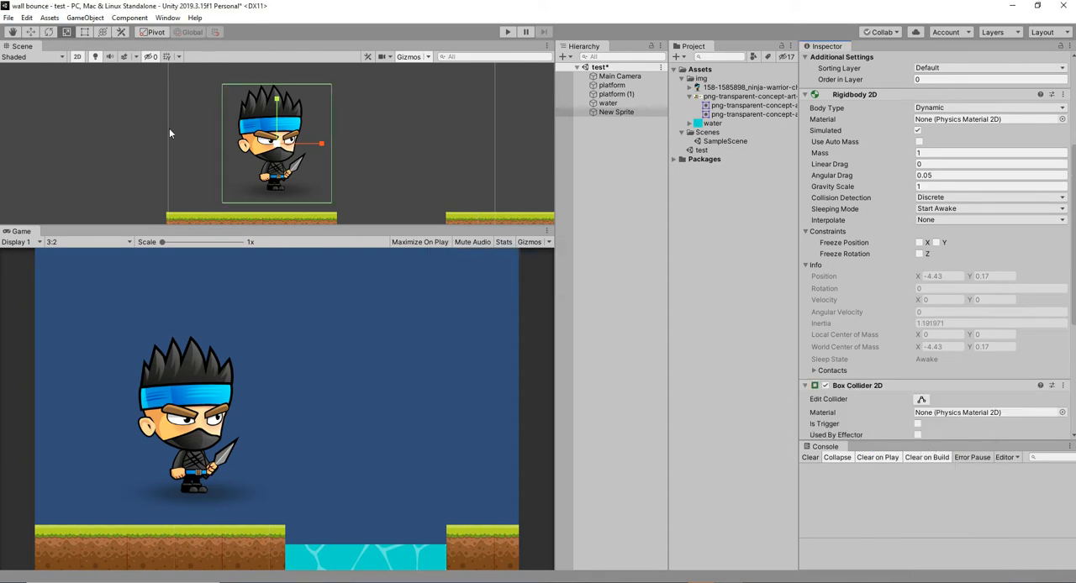
# Scale the ninja sprite down to about 0.44 and lower it to about Y -0.4, just above the platform.
pyautogui.moveTo(281, 151); pyautogui.dragTo(266, 153)
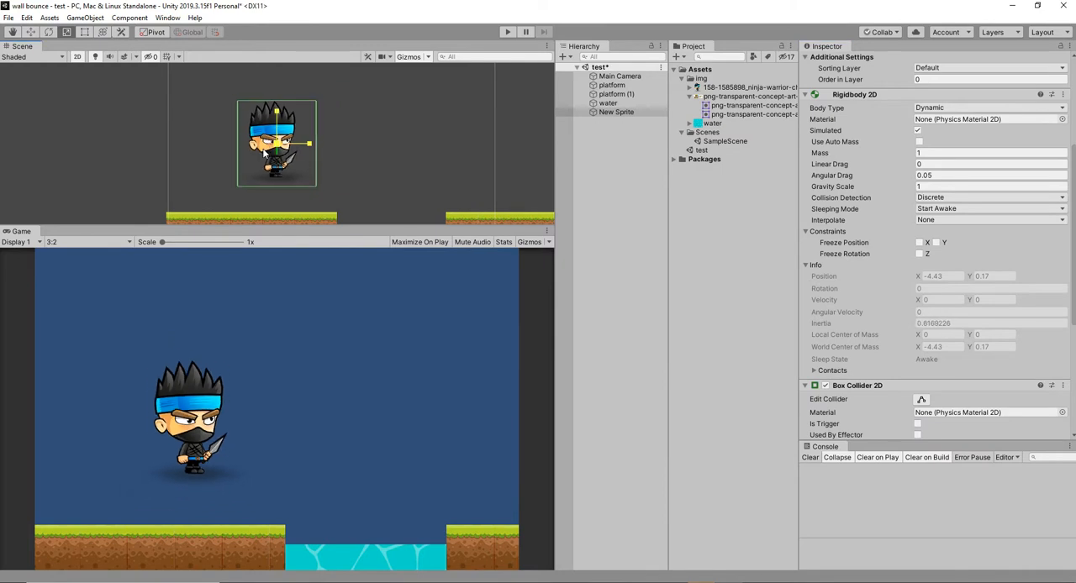
pyautogui.click(28, 32)
pyautogui.moveTo(276, 100); pyautogui.dragTo(278, 124)
pyautogui.scroll(5, 925, 193)
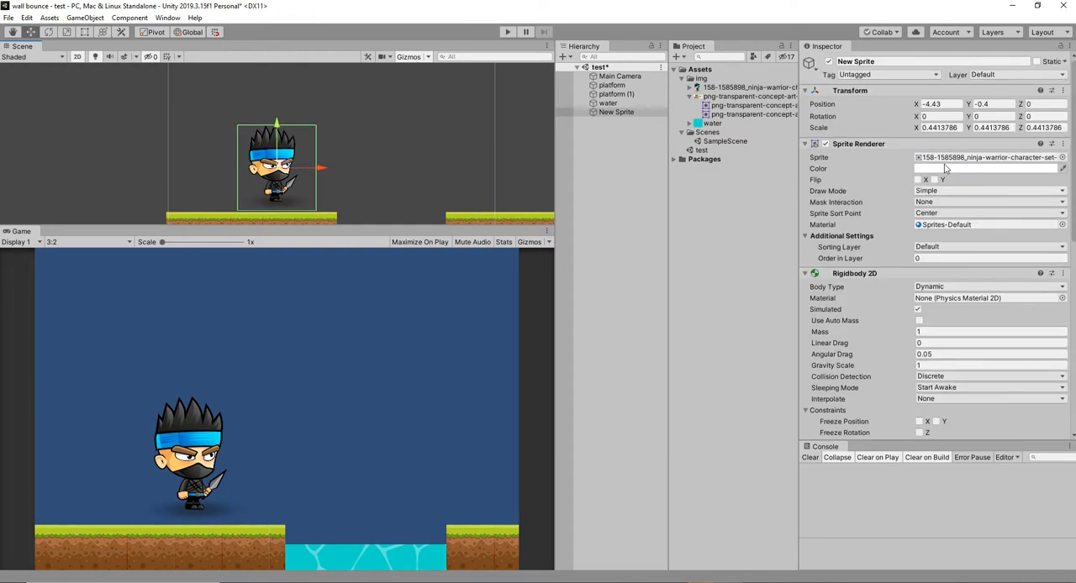
pyautogui.moveTo(969, 105); pyautogui.dragTo(971, 107)
# Set the ninja's box collider size to X 2.77, Y 3.89 with offset Y -0.03 and play-test the scene.
pyautogui.scroll(-5, 942, 319)
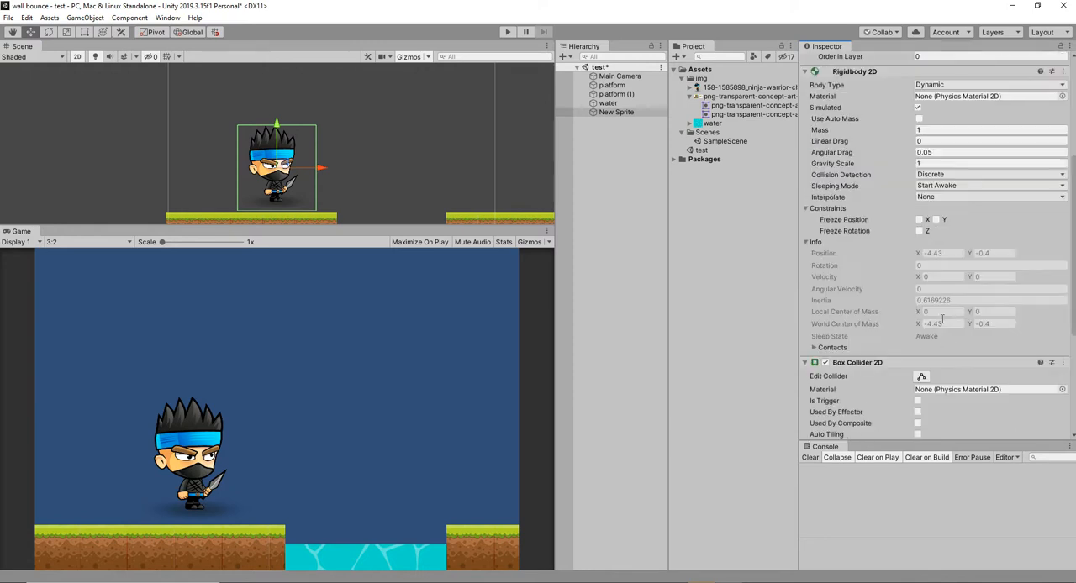
pyautogui.scroll(-3, 942, 319)
pyautogui.moveTo(966, 360); pyautogui.dragTo(892, 374)
pyautogui.moveTo(969, 346); pyautogui.dragTo(975, 350)
pyautogui.click(508, 32)
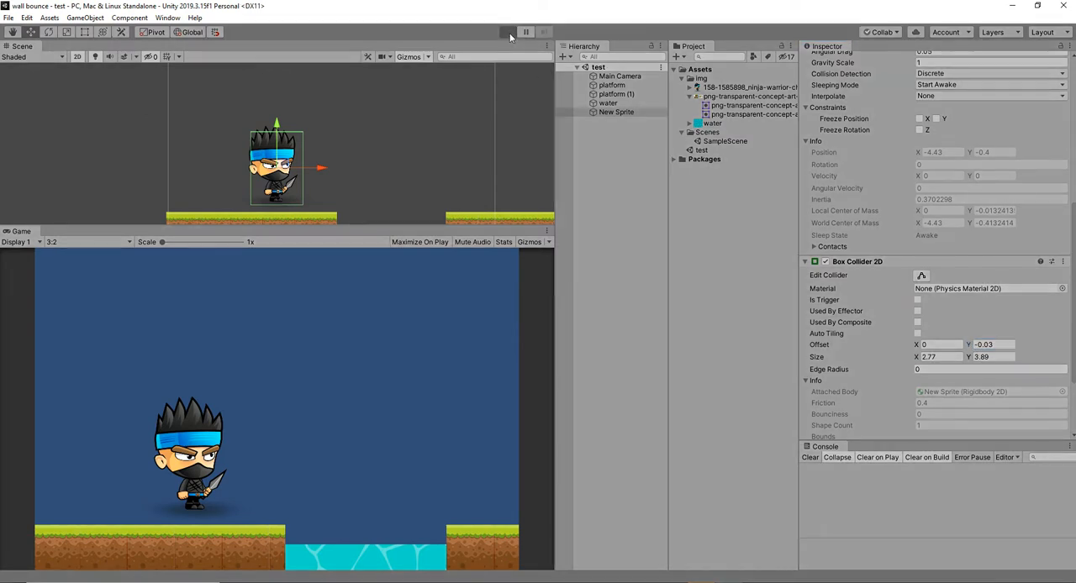
pyautogui.click(508, 32)
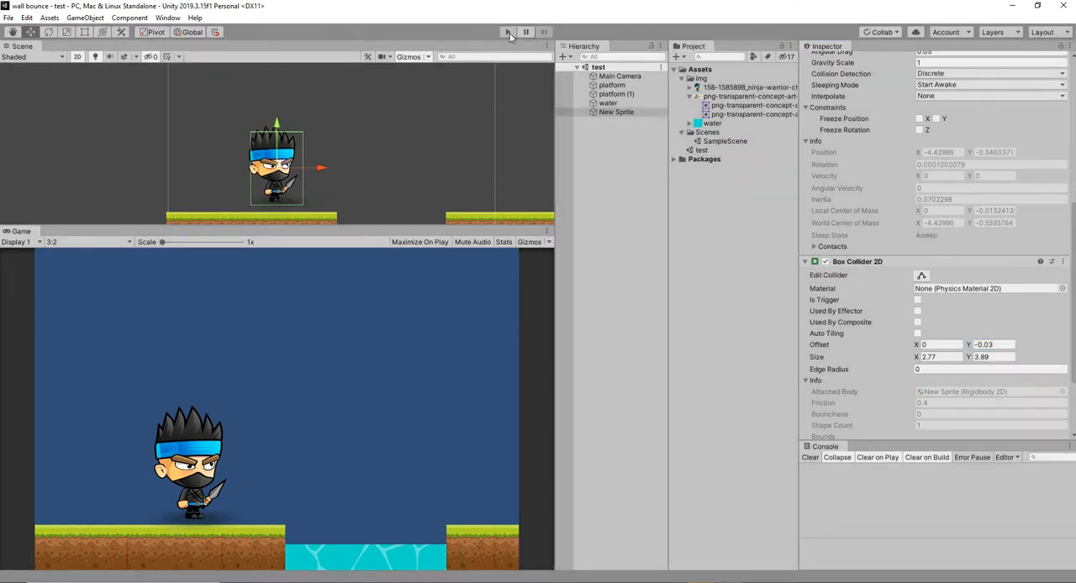
# Replace the ninja sprite's Box Collider 2D with a Circle Collider 2D.
pyautogui.click(1063, 261)
pyautogui.click(1000, 290)
pyautogui.scroll(-1, 919, 430)
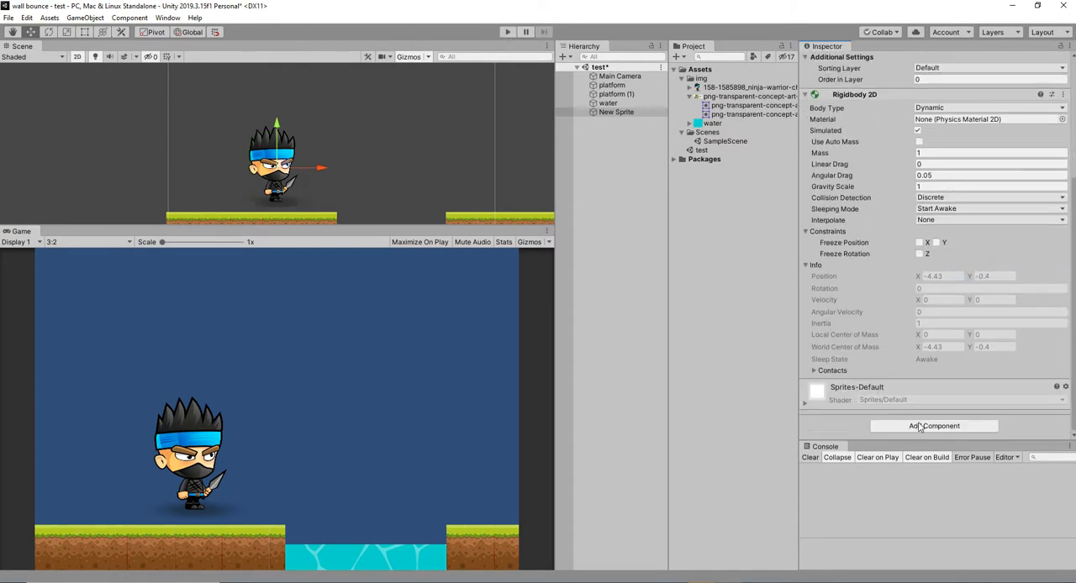
pyautogui.click(920, 427)
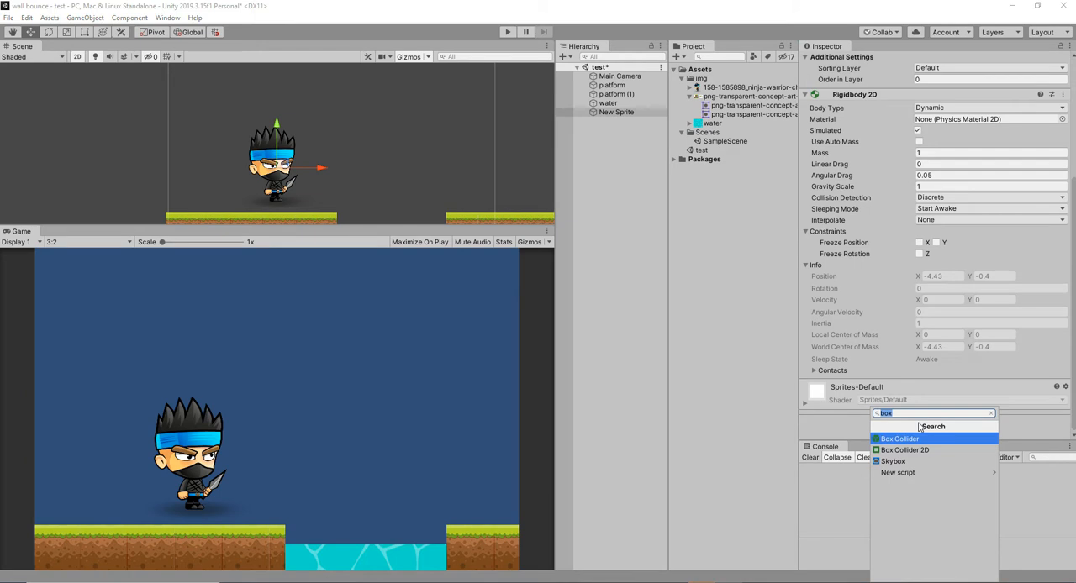
pyautogui.write('2d')
pyautogui.scroll(-1, 941, 460)
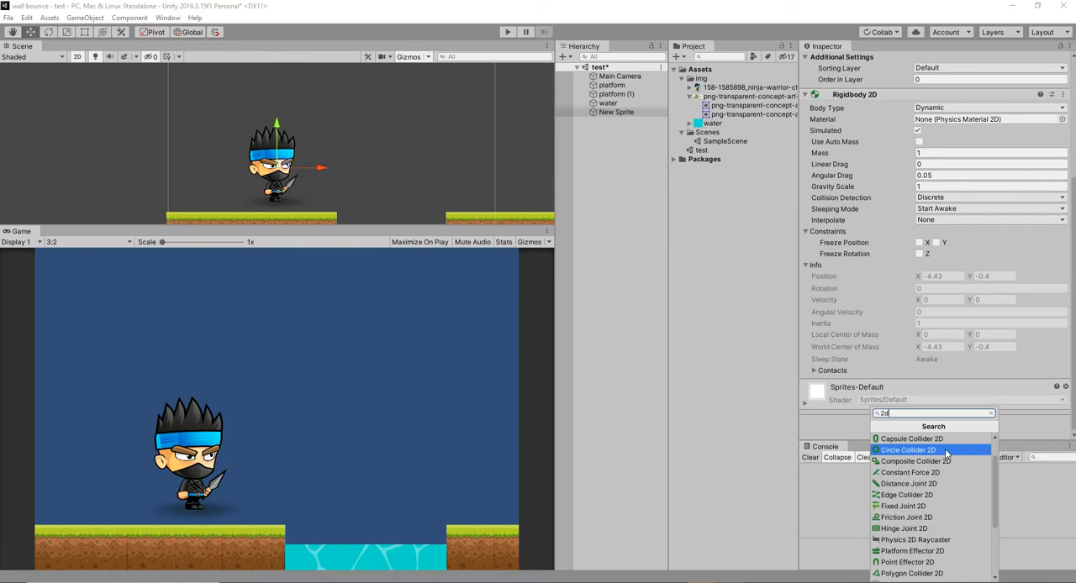
pyautogui.click(908, 451)
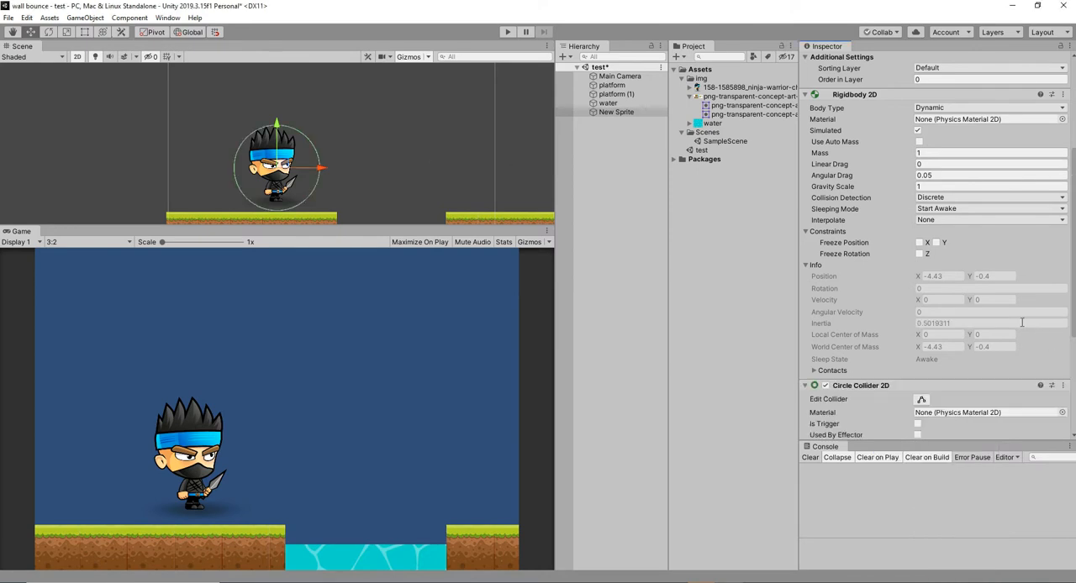
# Set the ninja's circle collider radius to 1.81 and play-test the scene.
pyautogui.scroll(-5, 958, 285)
pyautogui.click(906, 270)
pyautogui.moveTo(906, 270); pyautogui.dragTo(901, 278)
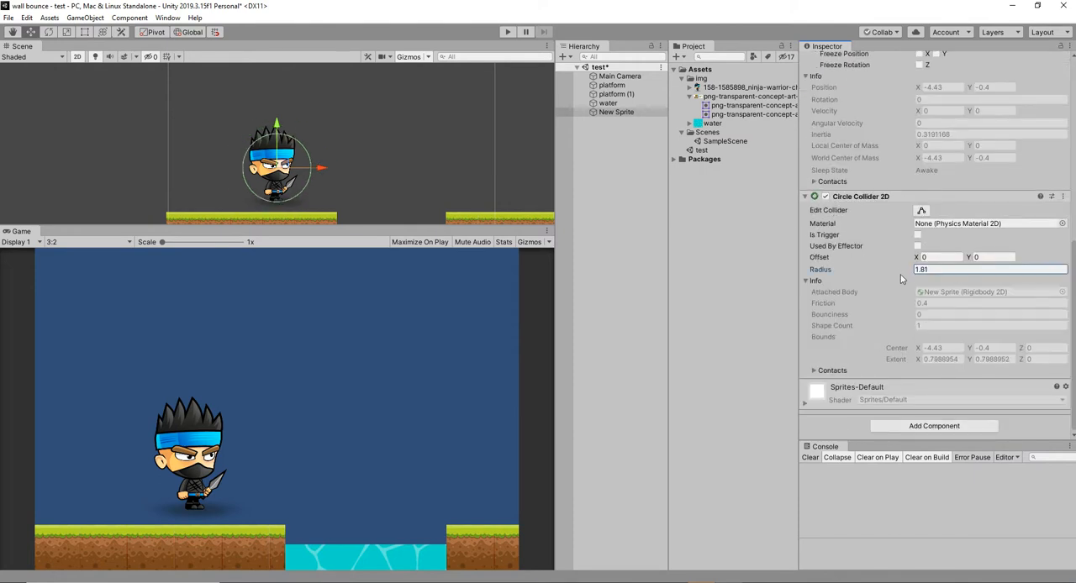
pyautogui.click(504, 32)
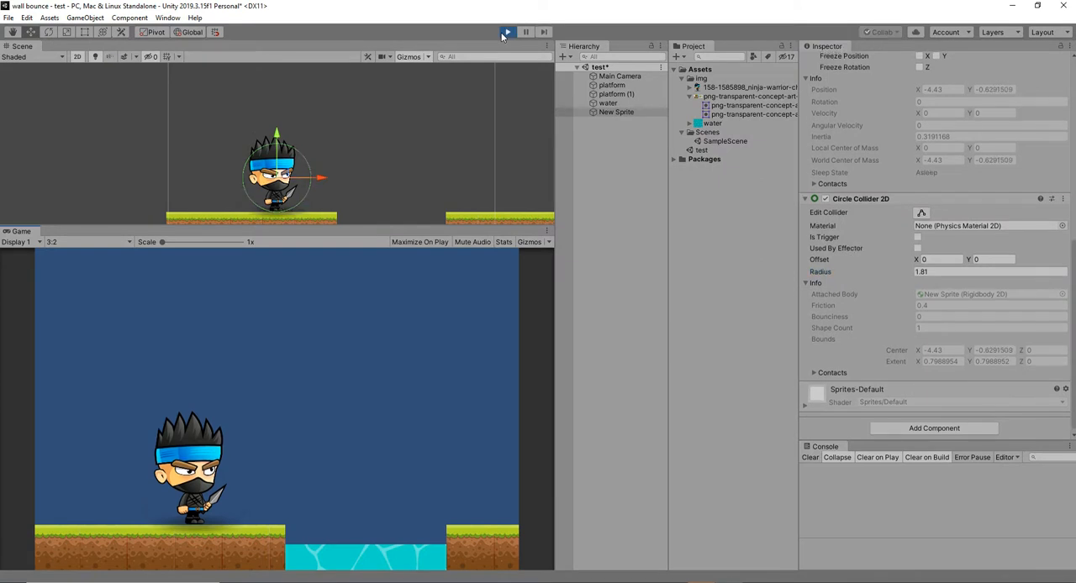
pyautogui.click(501, 32)
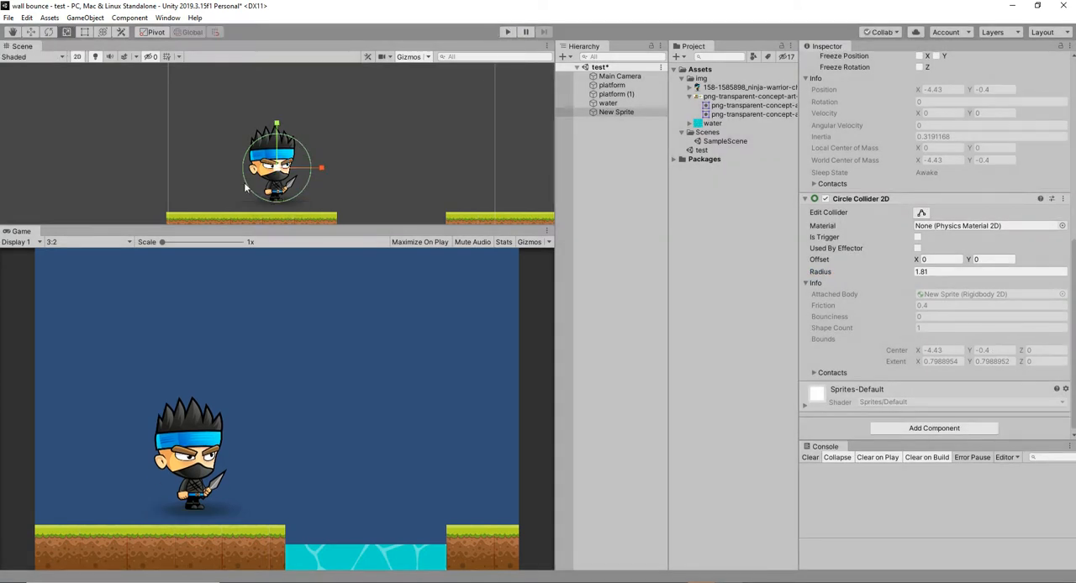
# Scale the ninja sprite down to about 0.31, move it to about X -5.85, and play-test the scene.
pyautogui.moveTo(282, 169); pyautogui.dragTo(259, 175)
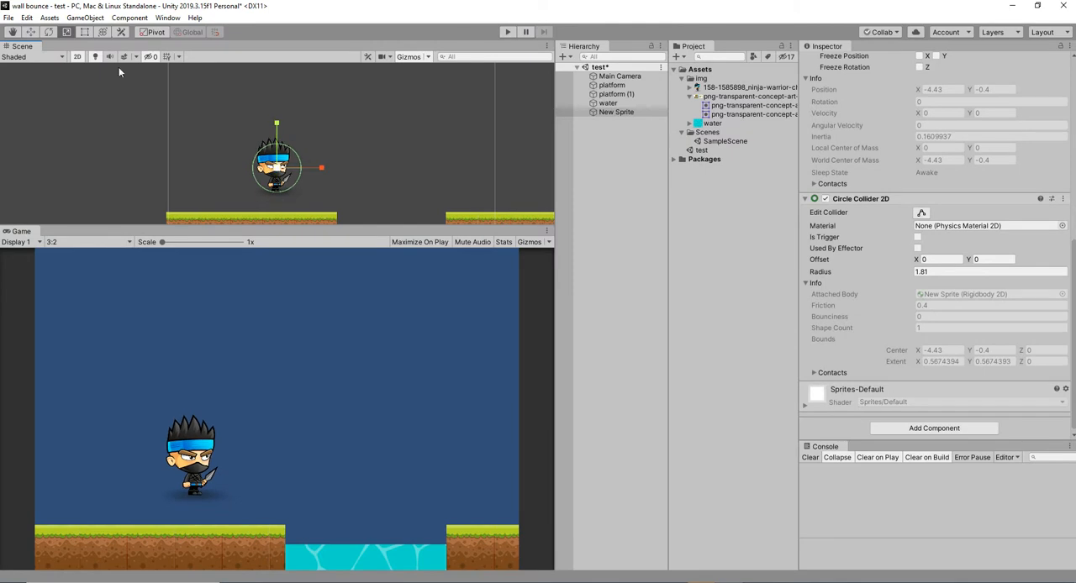
pyautogui.click(35, 32)
pyautogui.moveTo(325, 170); pyautogui.dragTo(261, 187)
pyautogui.click(506, 32)
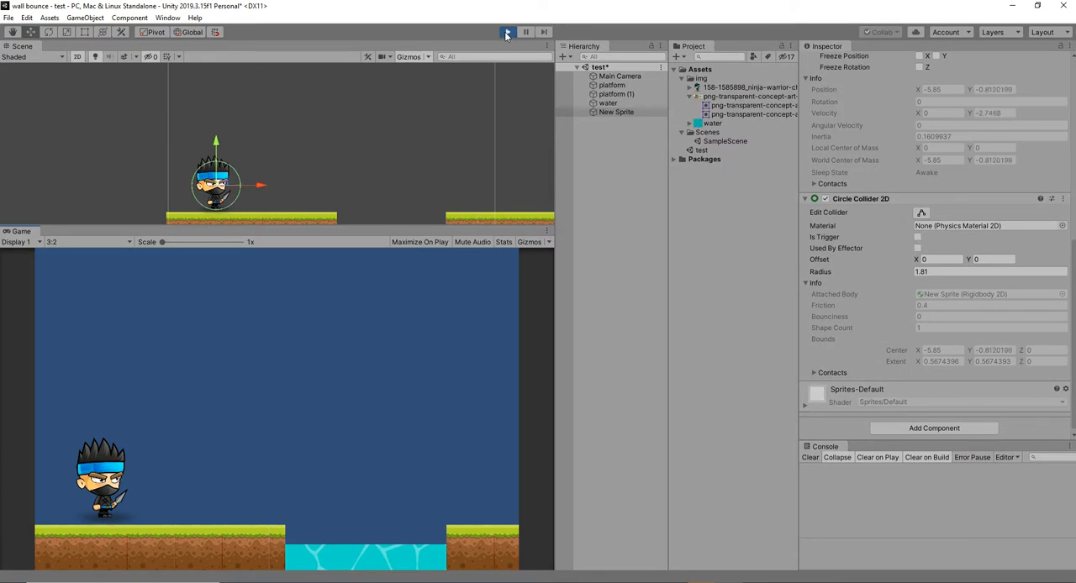
pyautogui.click(506, 32)
# Rename the ninja sprite object as player and save the scene.
pyautogui.doubleClick(616, 112)
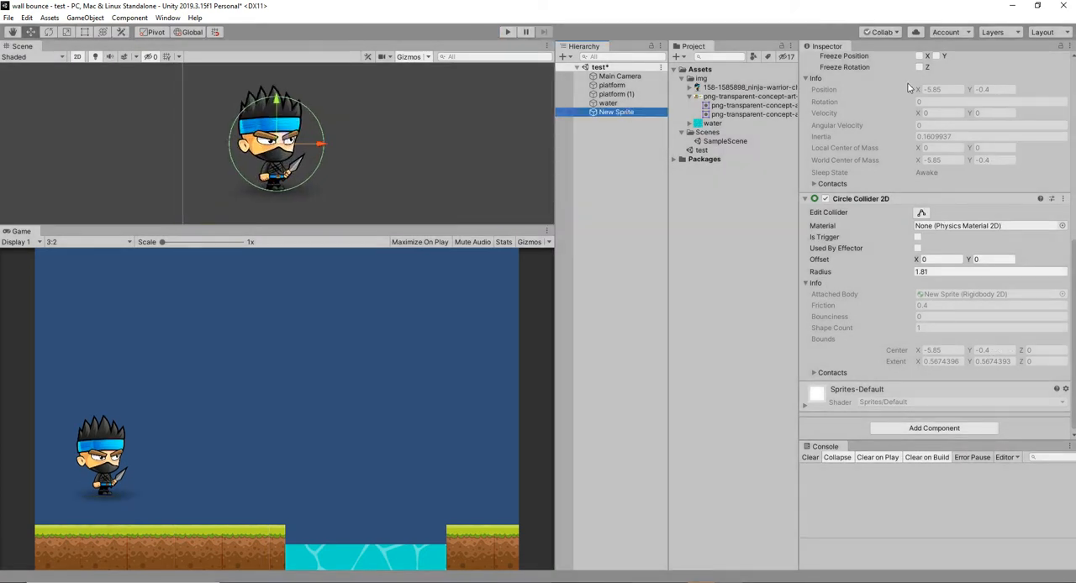
pyautogui.scroll(7, 895, 62)
pyautogui.scroll(3, 893, 80)
pyautogui.click(886, 62)
pyautogui.write('player')
pyautogui.press('Return')
pyautogui.hotkey('ctrl', 's')
# Move the player slightly away from the platform's left end to about X -5.61.
pyautogui.click(614, 85)
pyautogui.keyDown('ctrl'); pyautogui.click(622, 94); pyautogui.keyUp('ctrl')
pyautogui.scroll(-3, 929, 395)
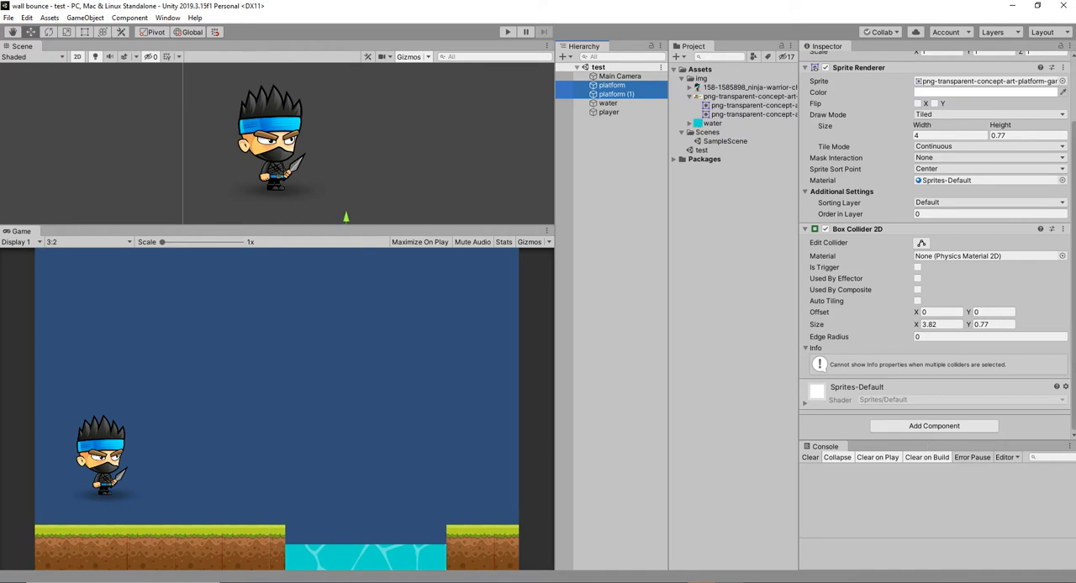
pyautogui.click(609, 111)
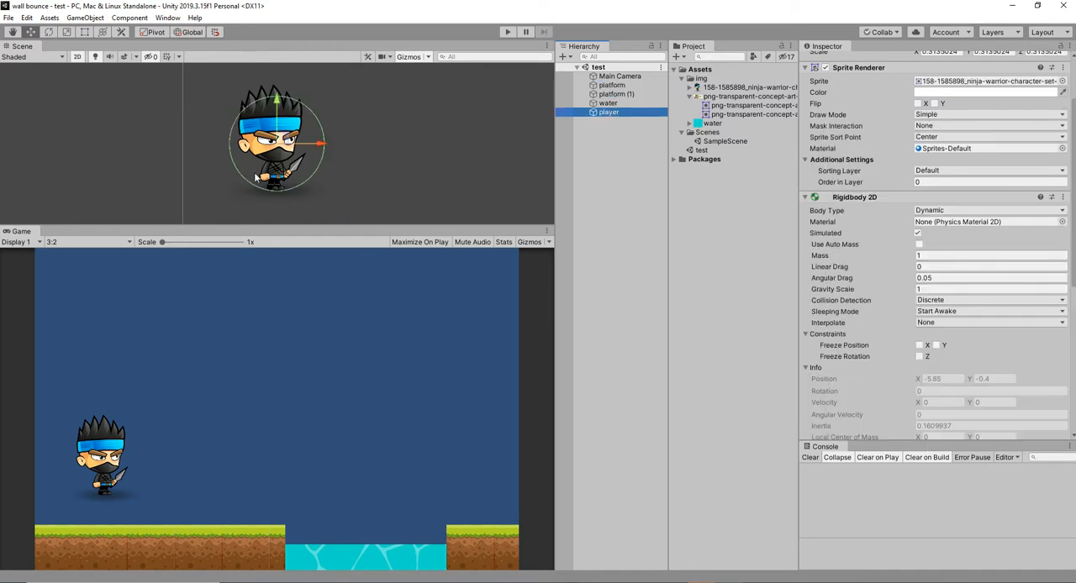
pyautogui.moveTo(321, 159)
pyautogui.mouseDown()
pyautogui.moveTo(412, 158)
pyautogui.moveTo(336, 158)
pyautogui.mouseUp()
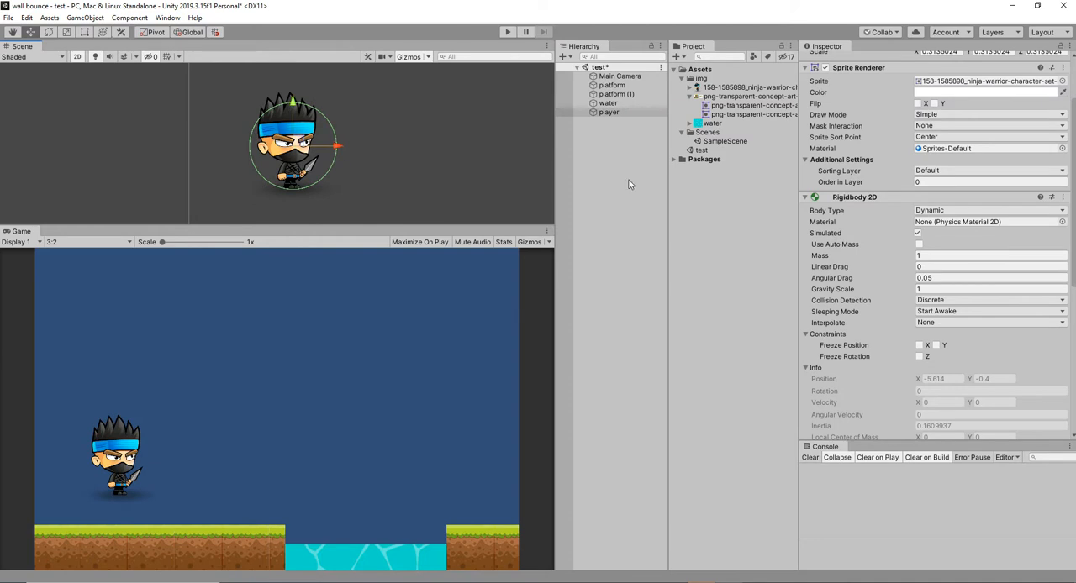
# Add a Surface Effector 2D component to both platforms at once.
pyautogui.click(612, 85)
pyautogui.keyDown('ctrl'); pyautogui.click(617, 94); pyautogui.keyUp('ctrl')
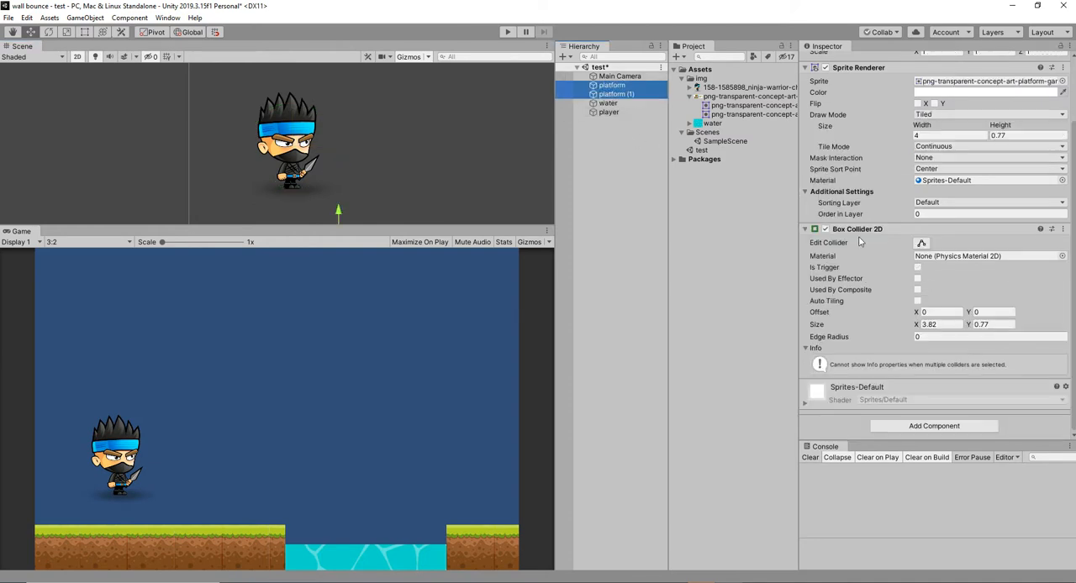
pyautogui.click(937, 426)
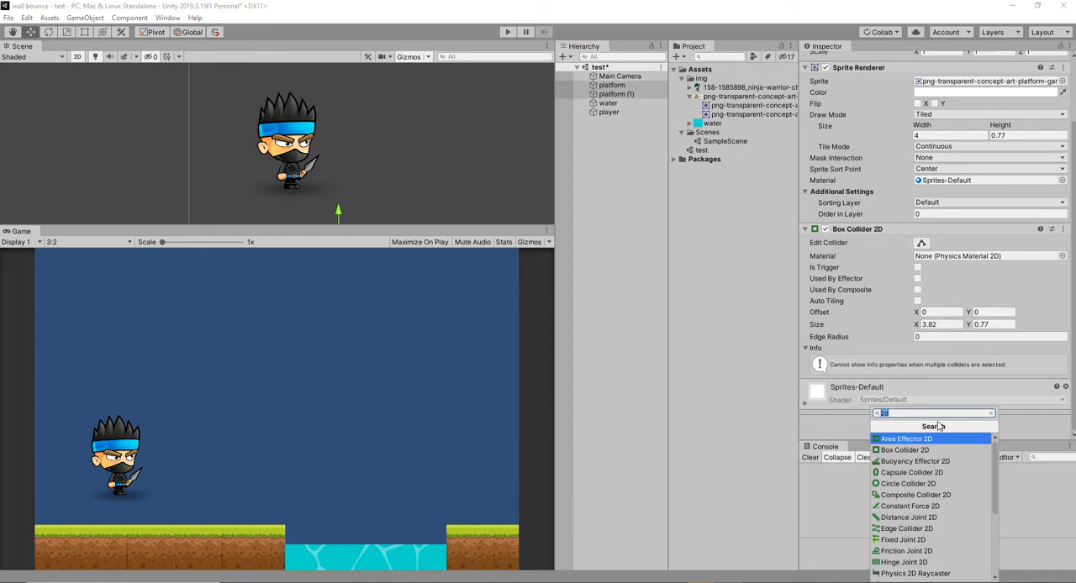
pyautogui.write('sur')
pyautogui.click(934, 439)
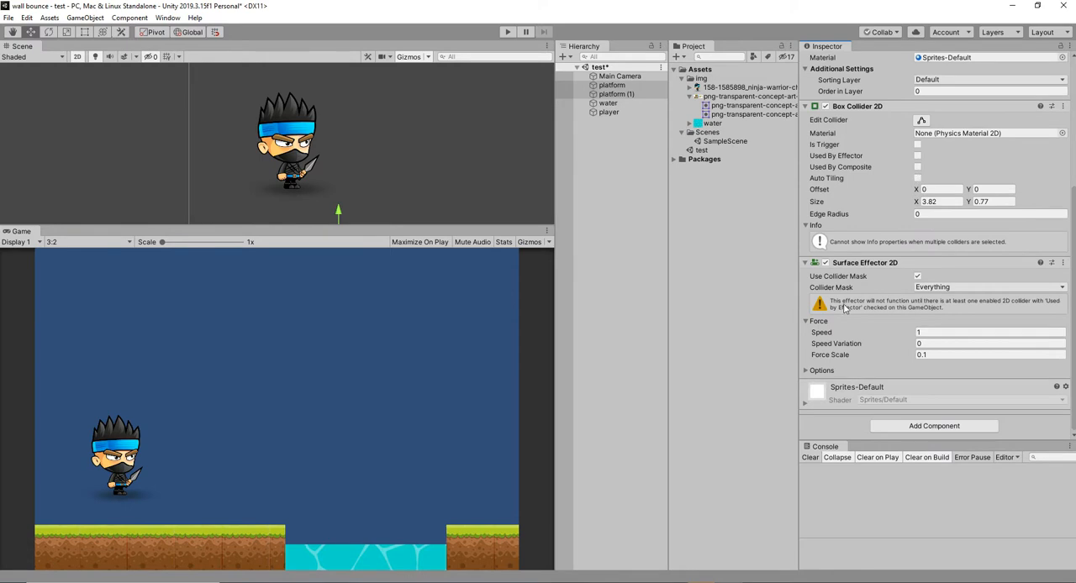
# Enable Used By Effector on both platforms' box colliders and play-test the scene.
pyautogui.click(916, 157)
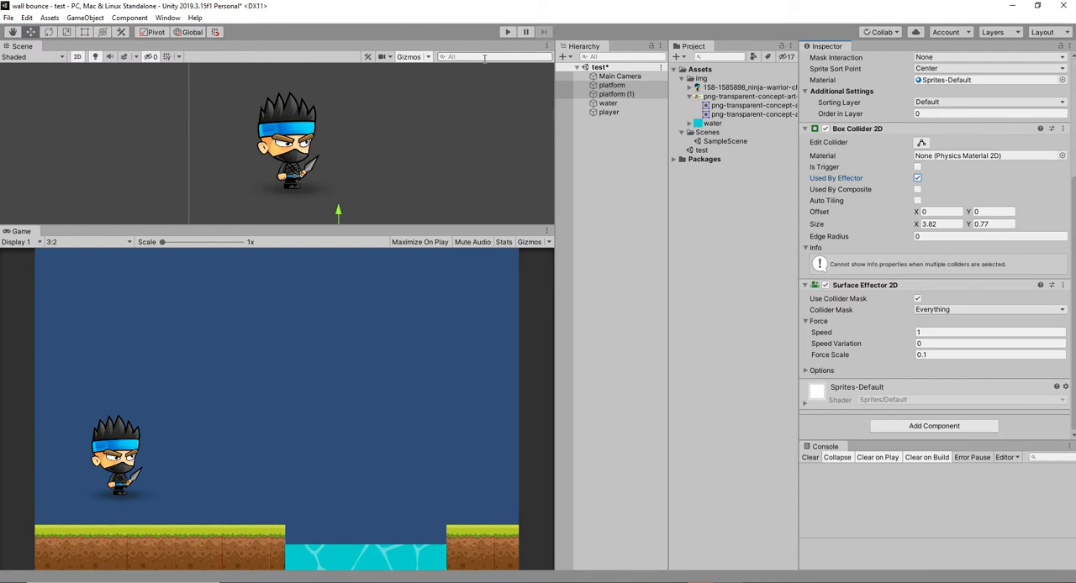
pyautogui.click(509, 32)
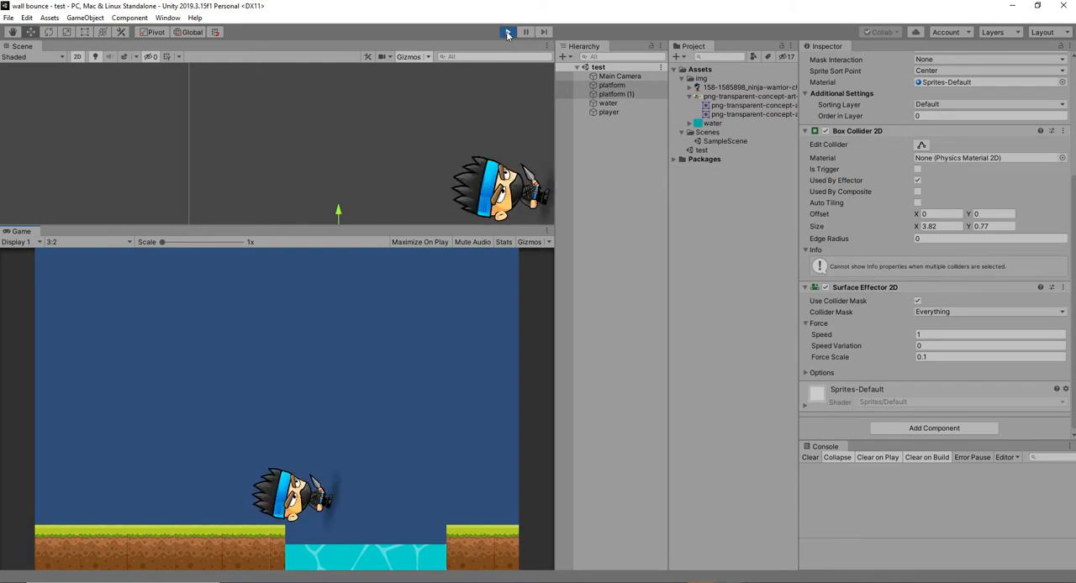
pyautogui.click(507, 32)
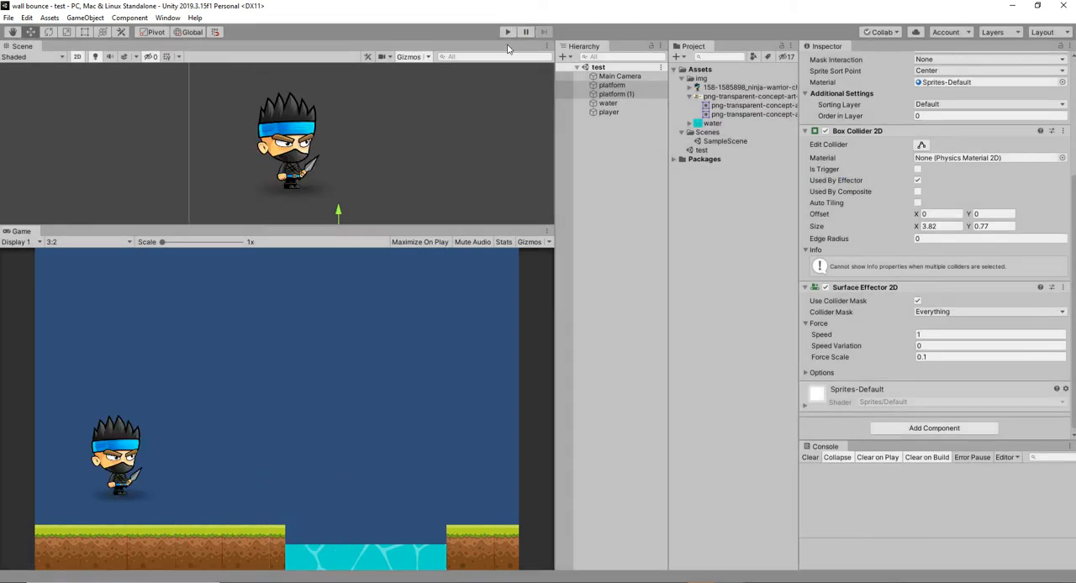
# Freeze the player's Z rotation in its Rigidbody 2D constraints and play-test the scene.
pyautogui.click(632, 94)
pyautogui.click(621, 111)
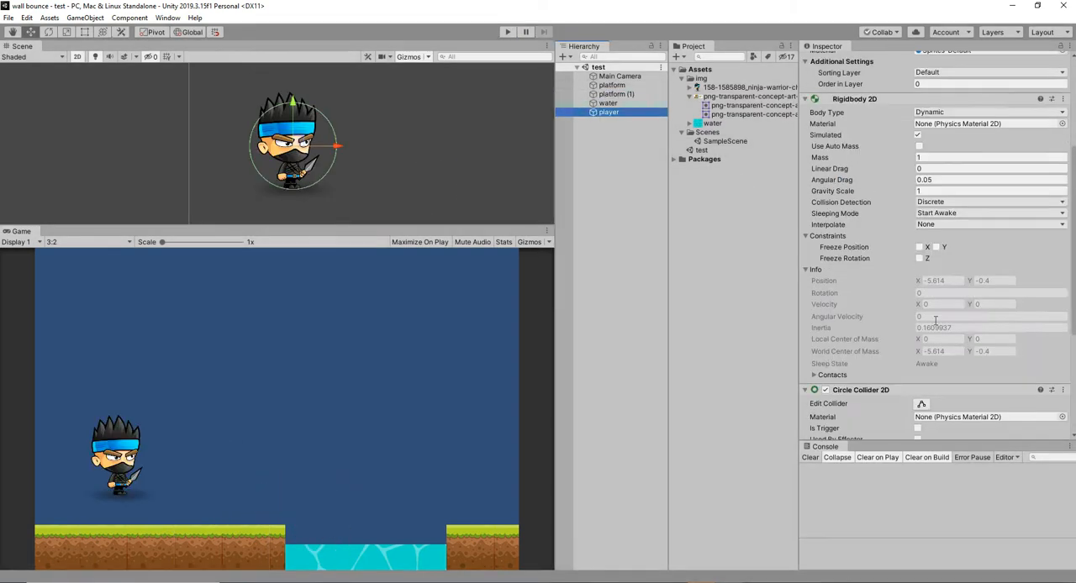
pyautogui.scroll(-3, 937, 326)
pyautogui.click(814, 274)
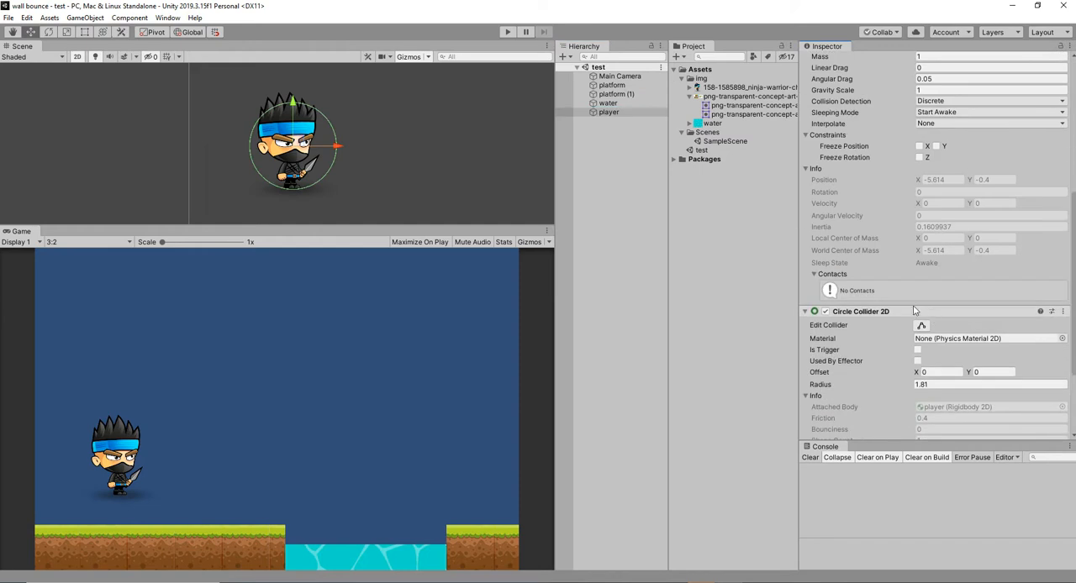
pyautogui.scroll(6, 915, 312)
pyautogui.click(919, 359)
pyautogui.click(507, 32)
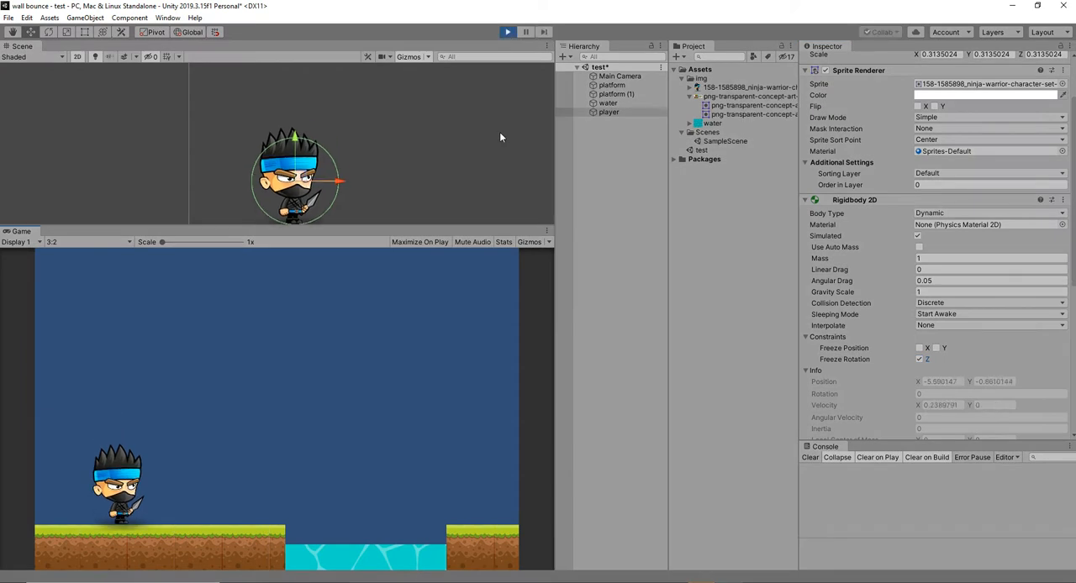
pyautogui.click(507, 32)
# Set the Surface Effector 2D speed of both platforms to 1.8 and play-test the scene.
pyautogui.click(616, 94)
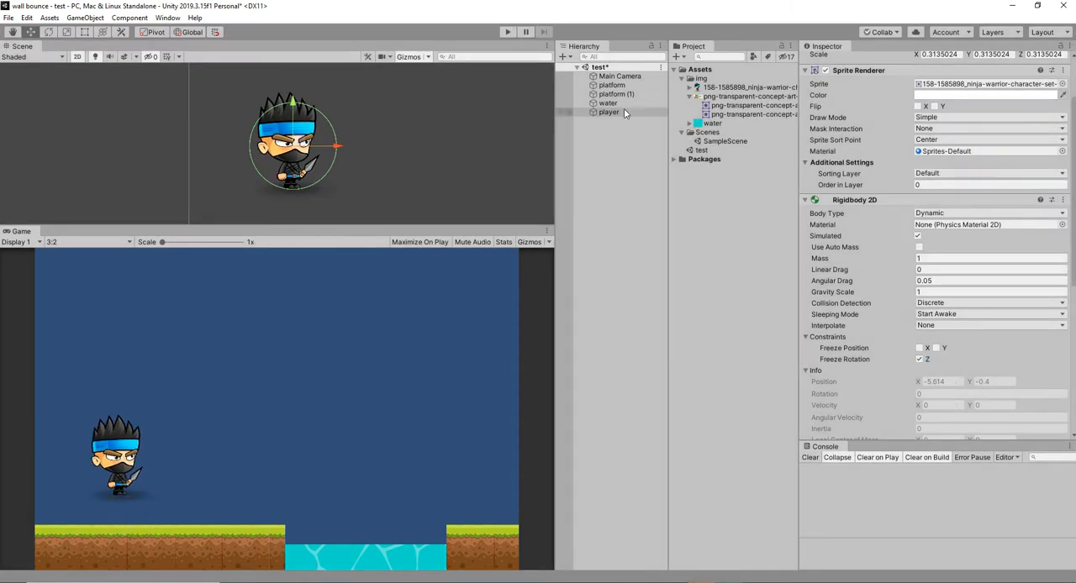
pyautogui.keyDown('ctrl'); pyautogui.click(622, 85); pyautogui.keyUp('ctrl')
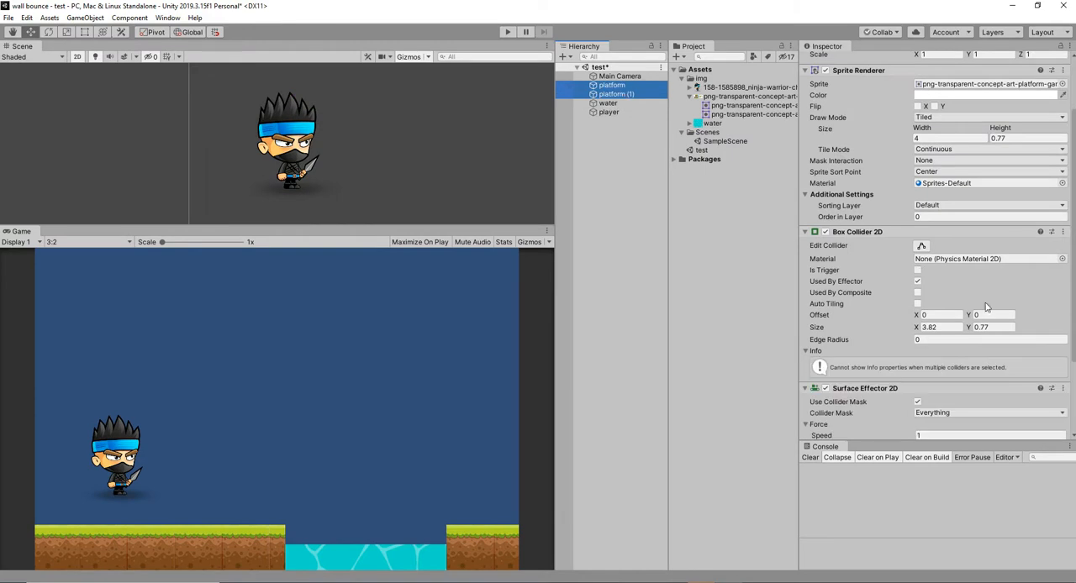
pyautogui.scroll(-3, 944, 340)
pyautogui.click(918, 335)
pyautogui.write('1.8')
pyautogui.click(507, 32)
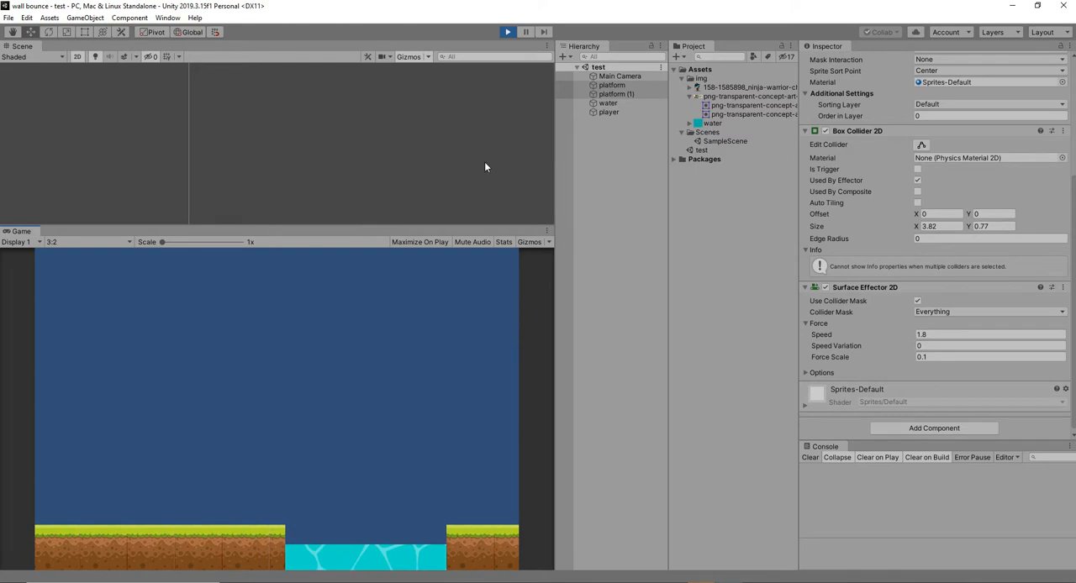
pyautogui.click(509, 32)
# Add a Box Collider 2D component to the water and play-test the scene.
pyautogui.doubleClick(607, 103)
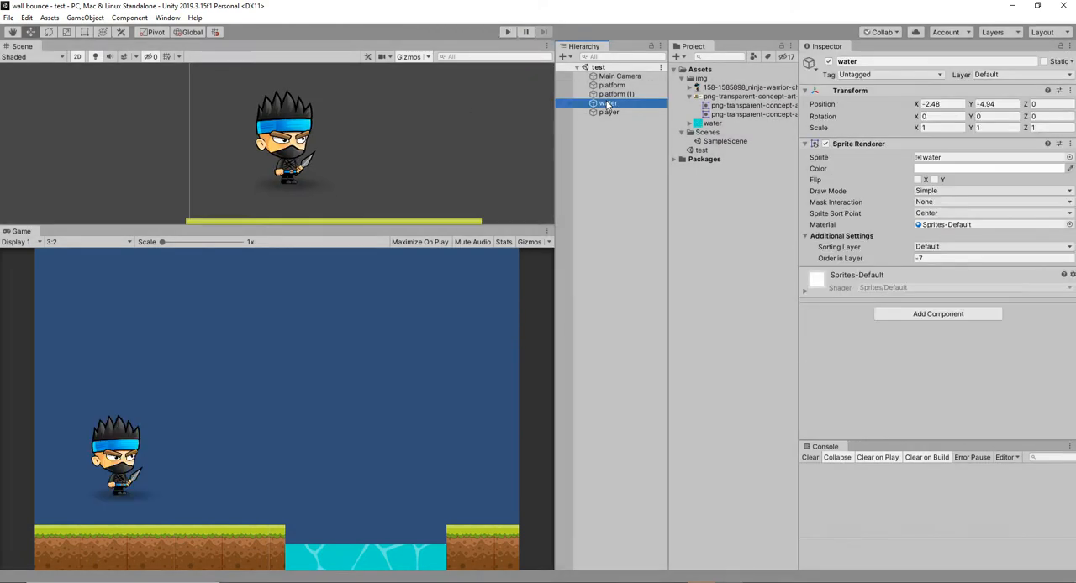
pyautogui.click(947, 316)
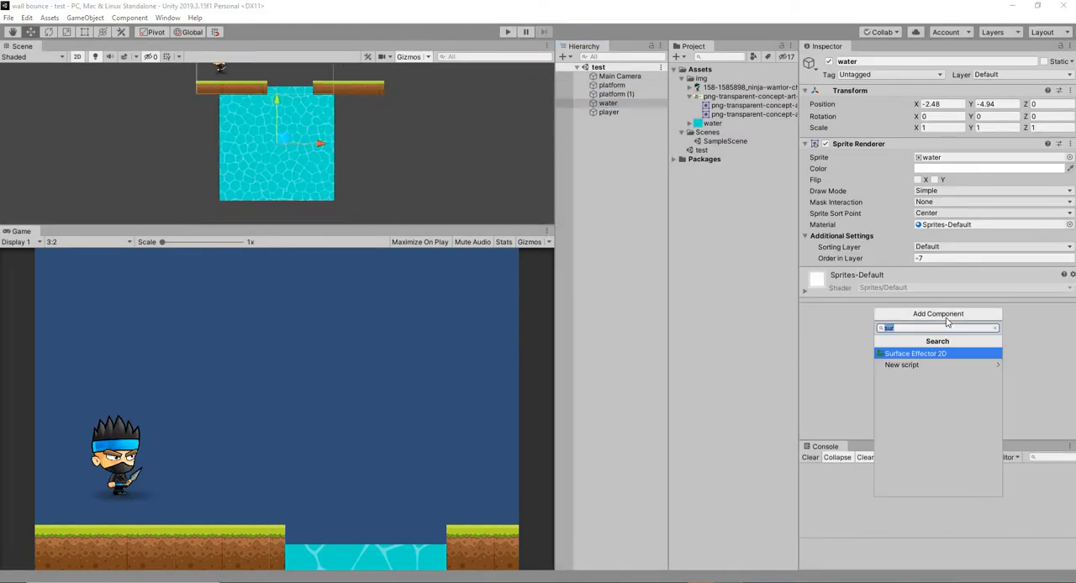
pyautogui.write('box')
pyautogui.press('Down')
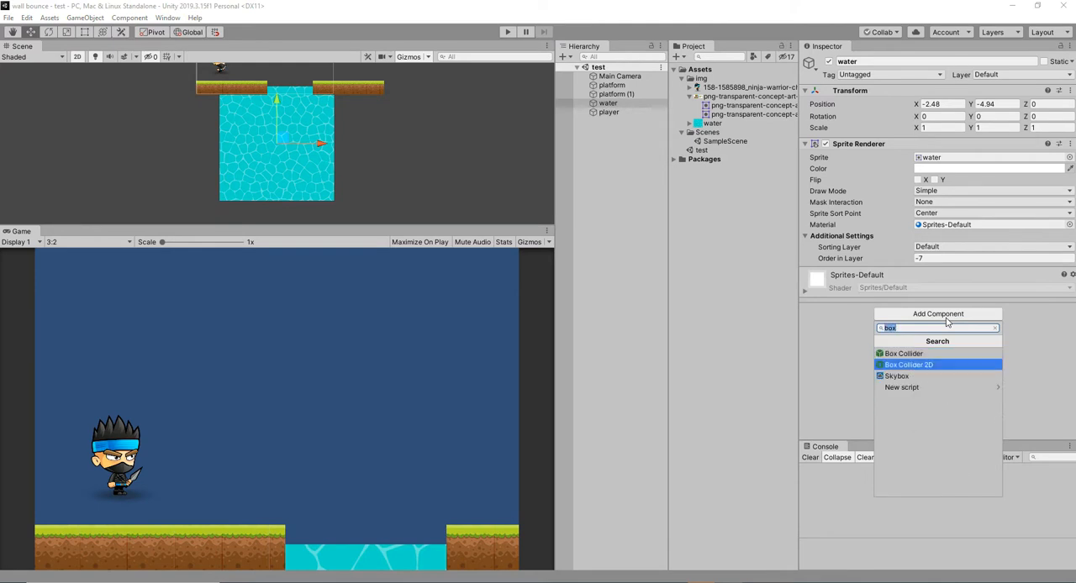
pyautogui.press('Return')
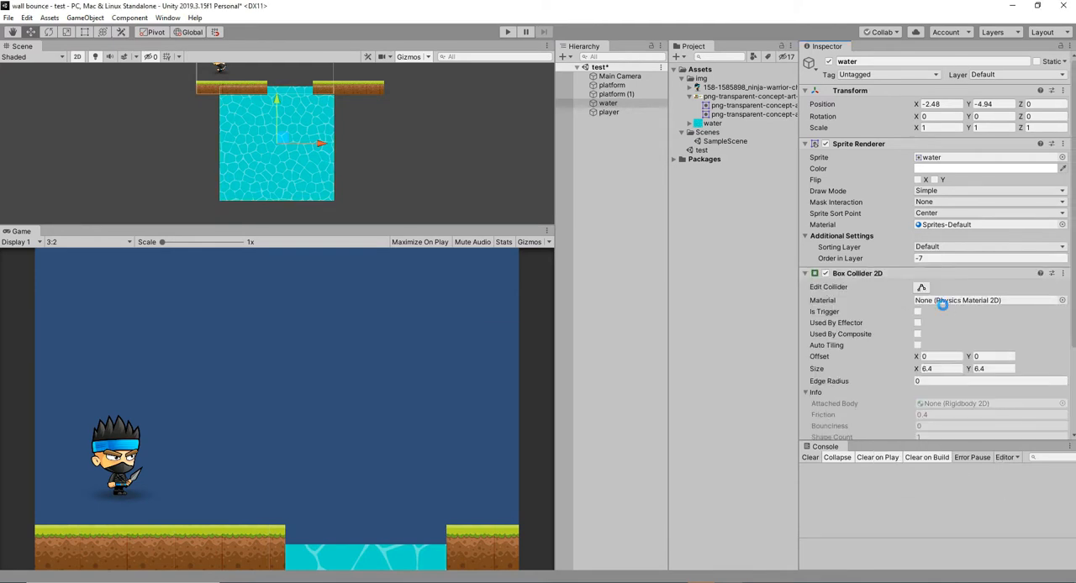
pyautogui.click(507, 32)
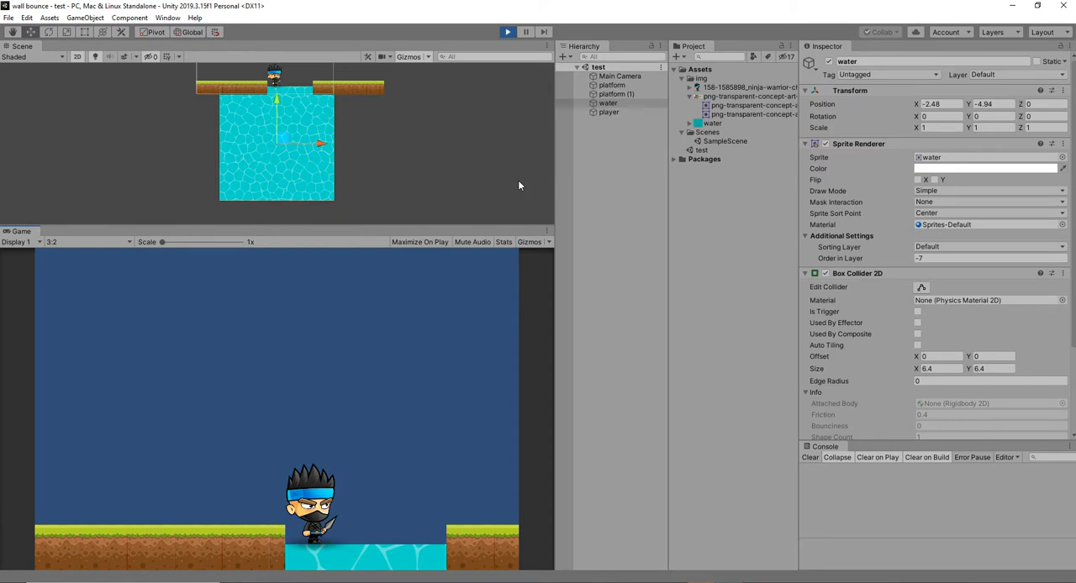
pyautogui.click(507, 32)
# Add a Buoyancy Effector 2D component to the water.
pyautogui.click(607, 104)
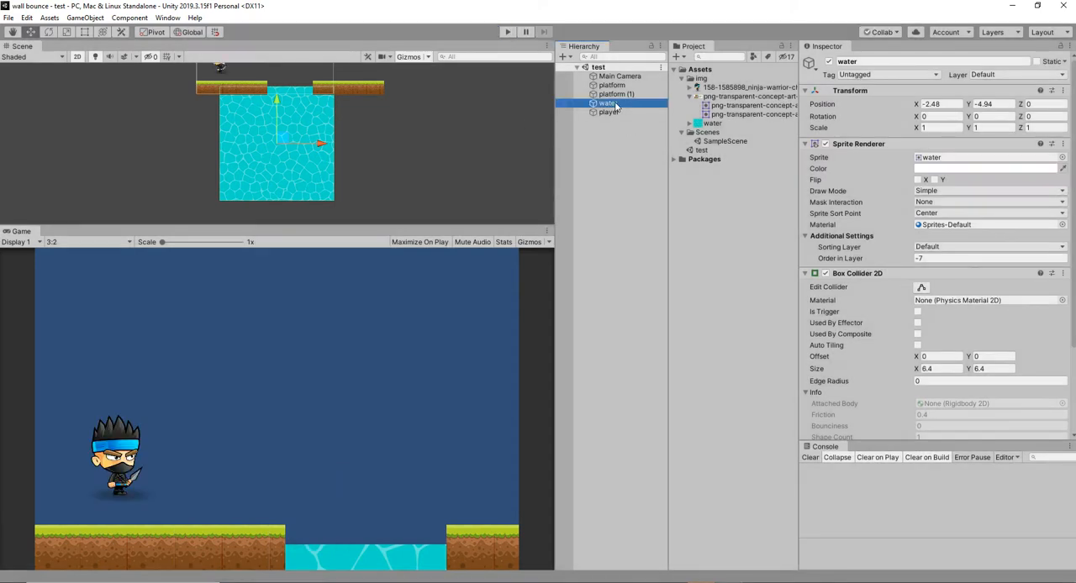
pyautogui.scroll(-3, 864, 280)
pyautogui.click(920, 427)
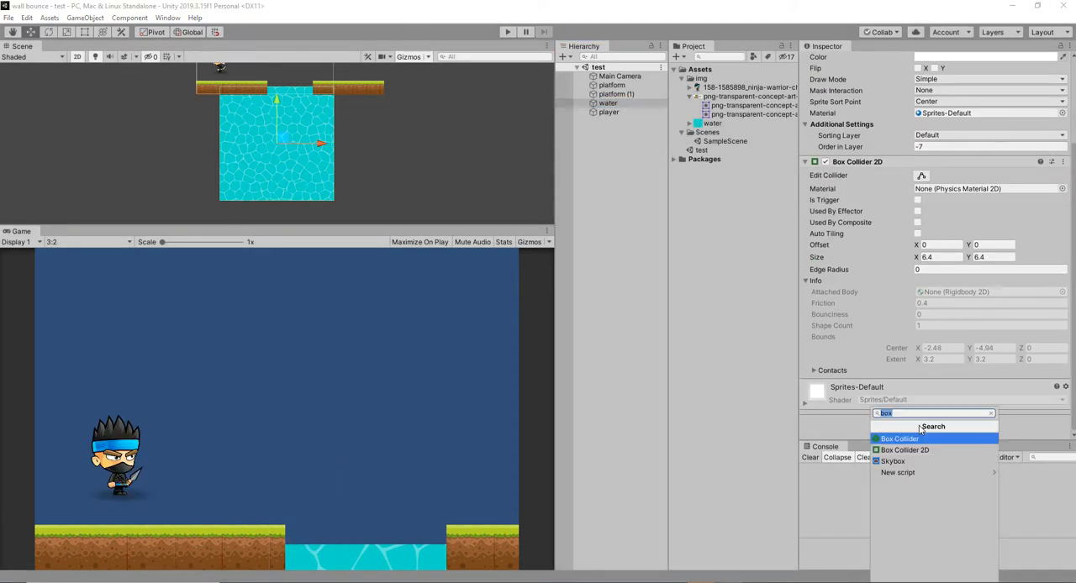
pyautogui.write('b')
pyautogui.press('BackSpace')
pyautogui.write('bey')
pyautogui.press('BackSpace')
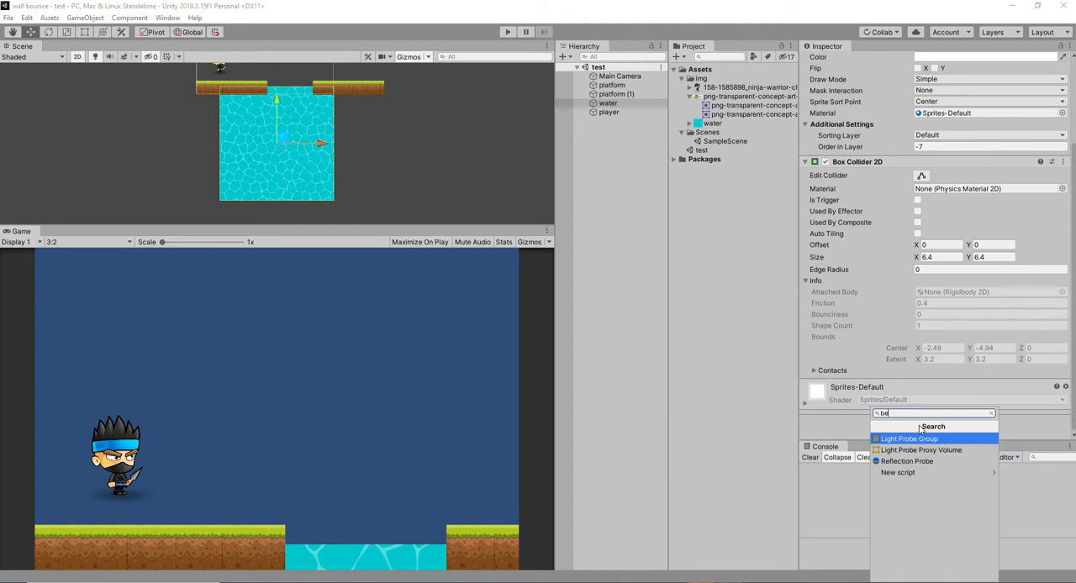
pyautogui.press('BackSpace')
pyautogui.write('u')
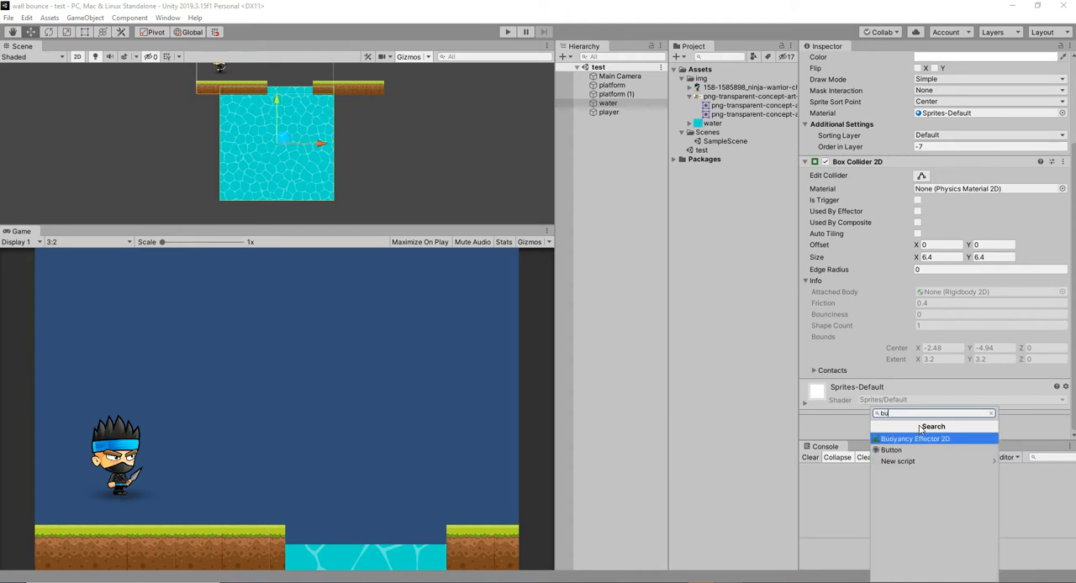
pyautogui.press('Return')
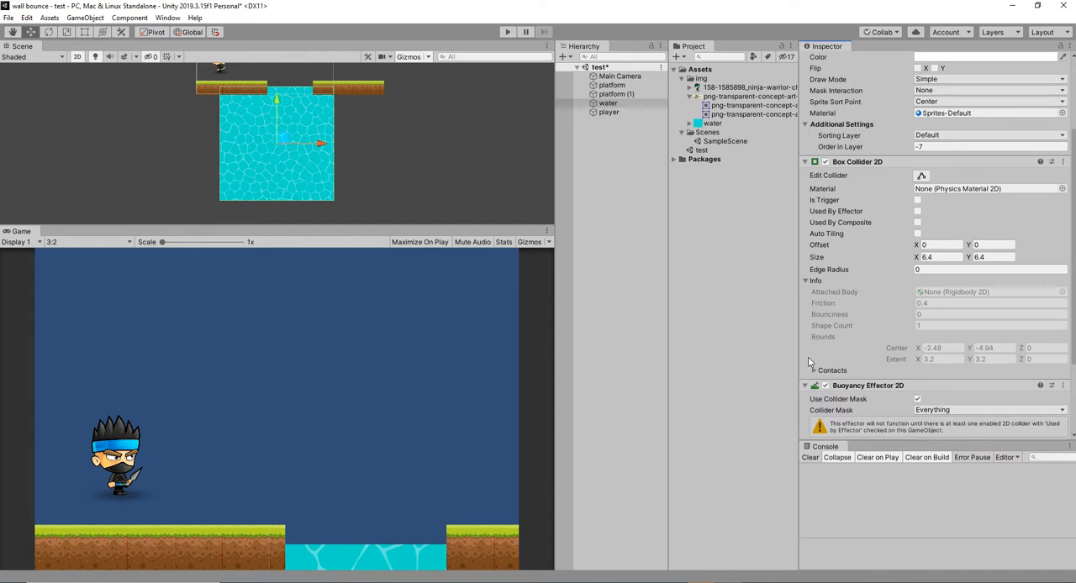
# Enable Used By Effector and Is Trigger on the water's Box Collider 2D.
pyautogui.scroll(-3, 809, 363)
pyautogui.scroll(3, 948, 309)
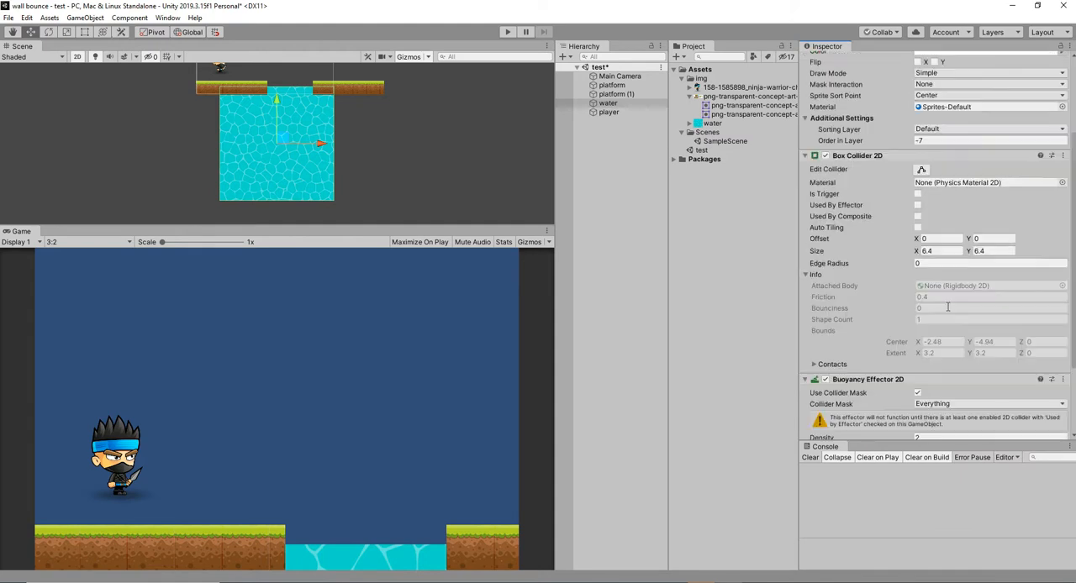
pyautogui.click(916, 206)
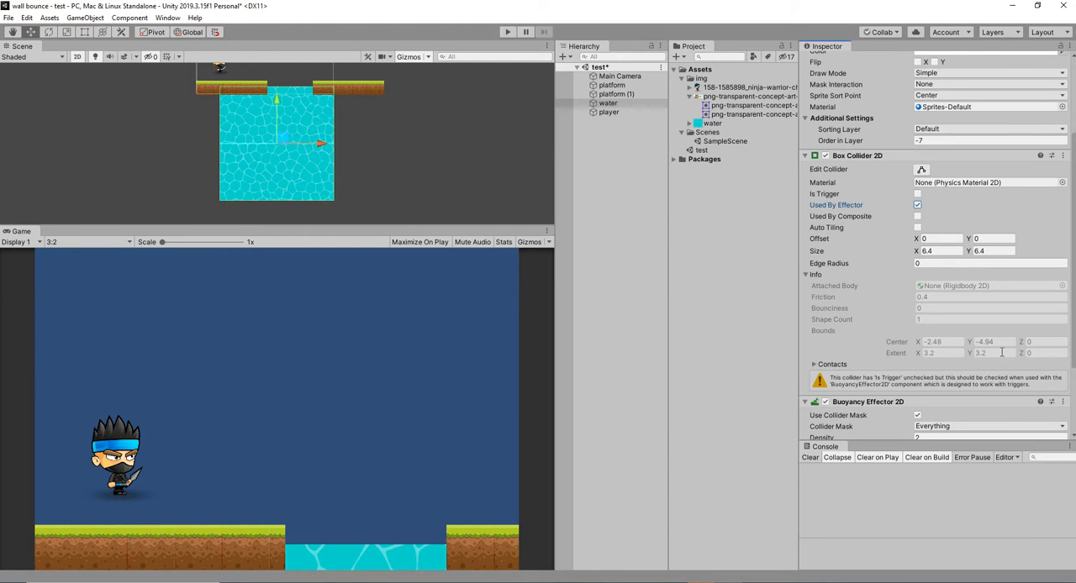
pyautogui.scroll(-3, 1001, 352)
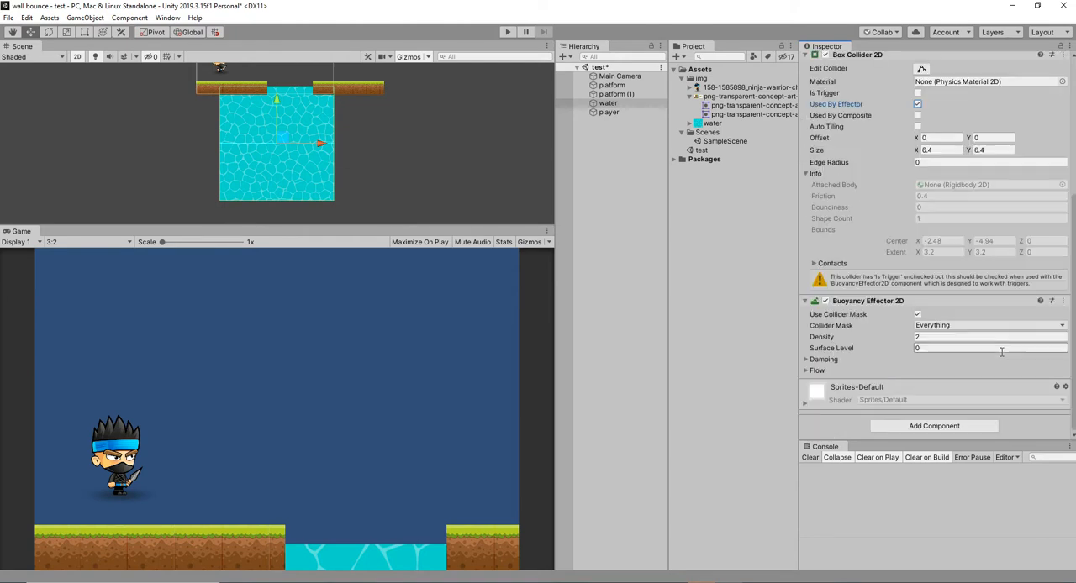
pyautogui.scroll(3, 1001, 352)
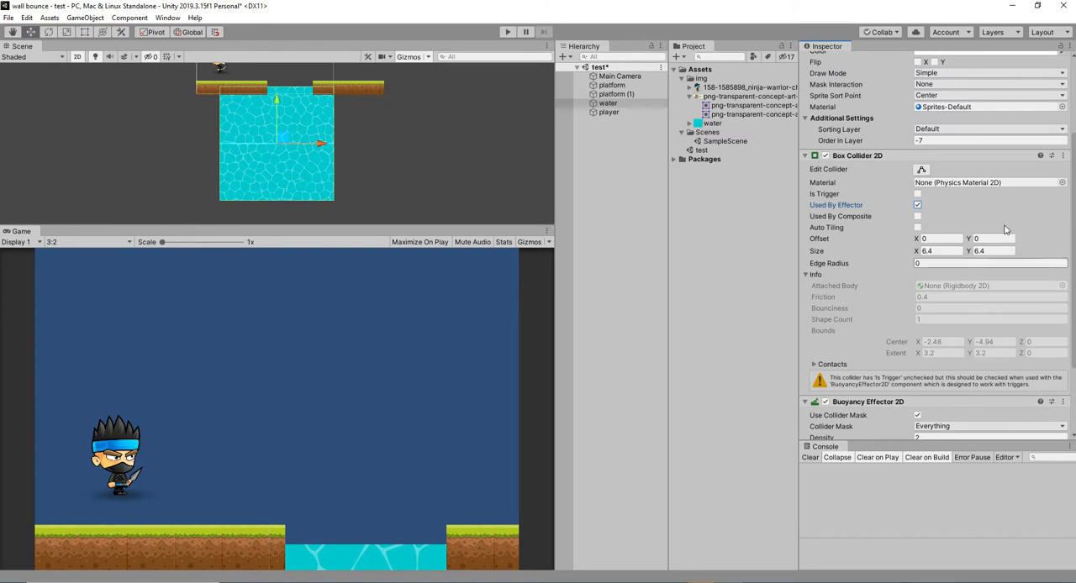
pyautogui.click(917, 195)
pyautogui.scroll(-3, 975, 348)
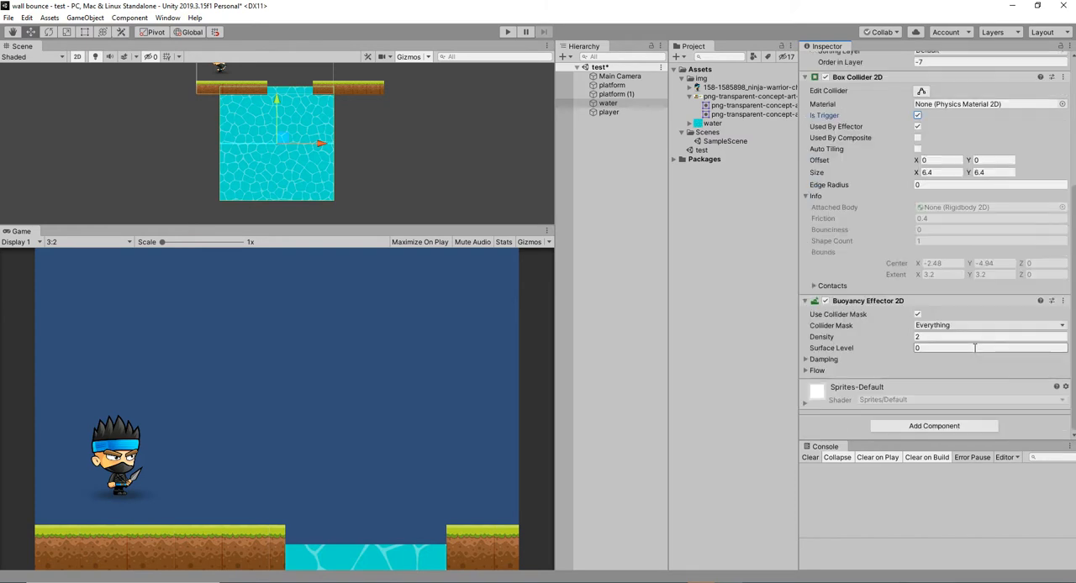
# Play-test how the player enters the water with the Game view maximized.
pyautogui.click(509, 32)
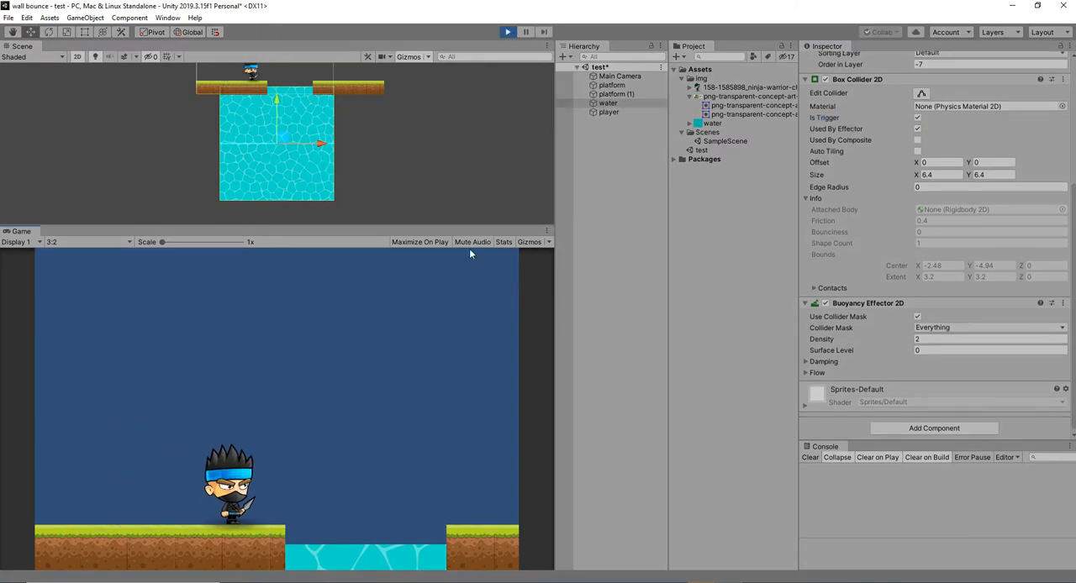
pyautogui.click(548, 229)
pyautogui.click(563, 272)
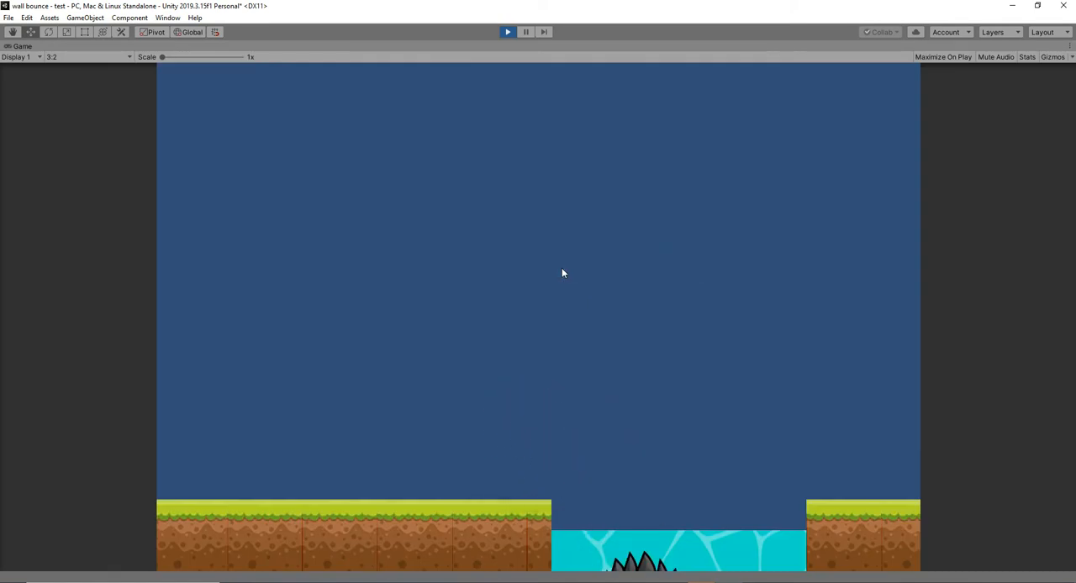
pyautogui.click(508, 33)
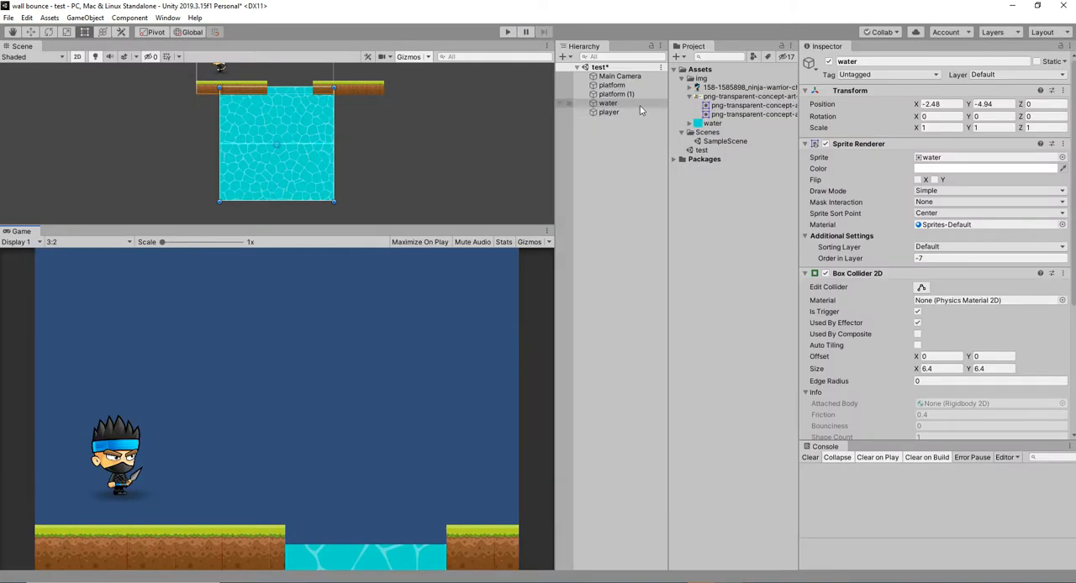
# Try adding a Rigidbody 2D component to the water and play-test the scene.
pyautogui.scroll(-5, 1024, 309)
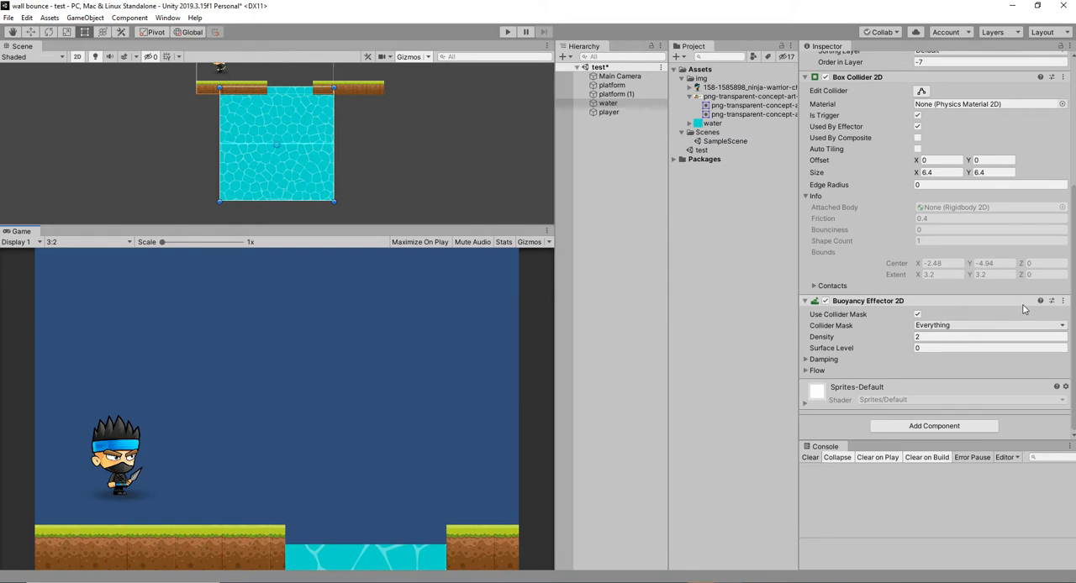
pyautogui.click(919, 427)
pyautogui.write('rig')
pyautogui.press('Down')
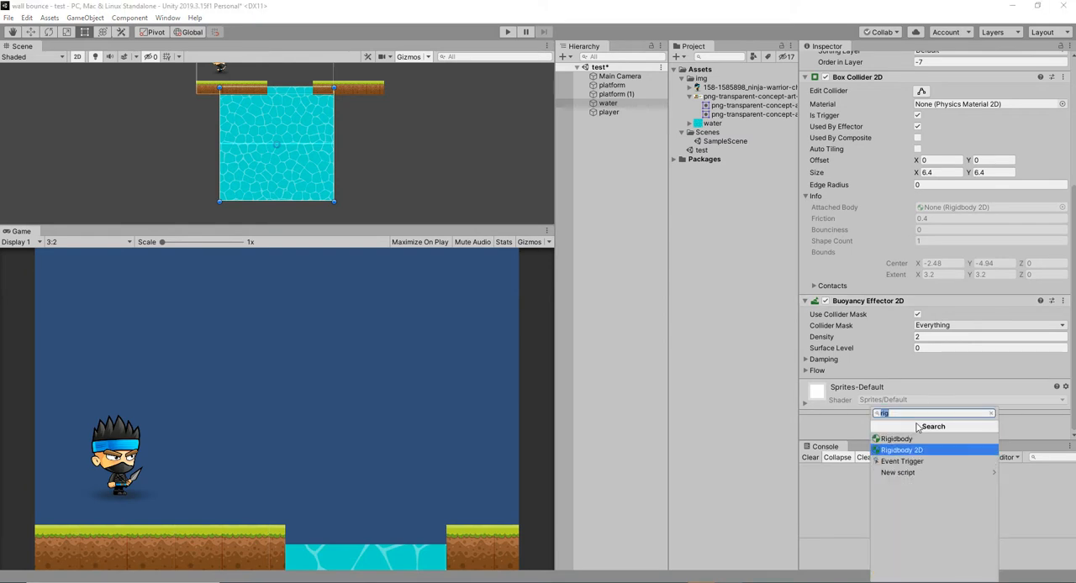
pyautogui.press('Return')
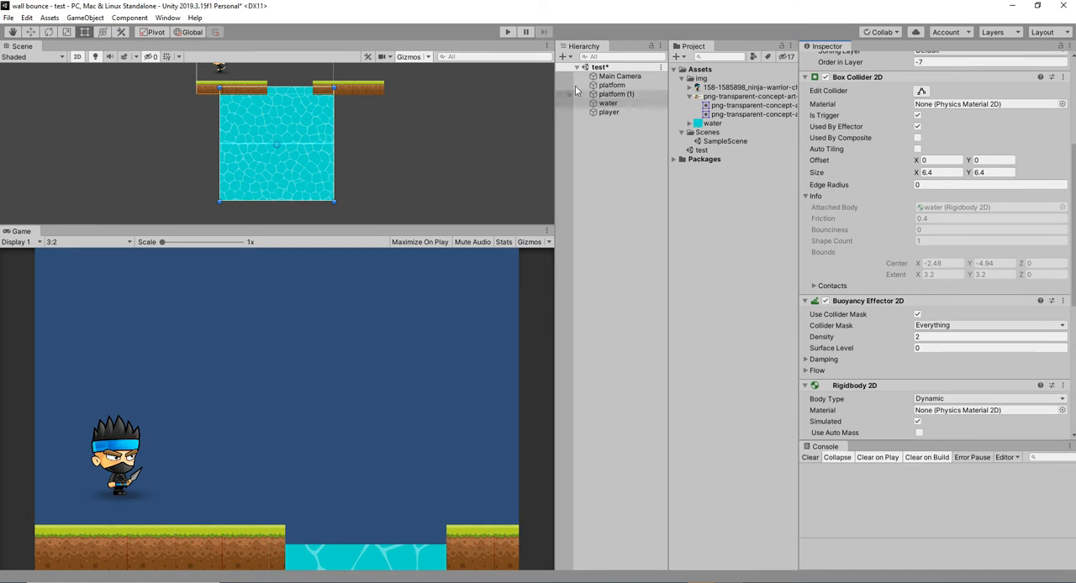
pyautogui.click(507, 33)
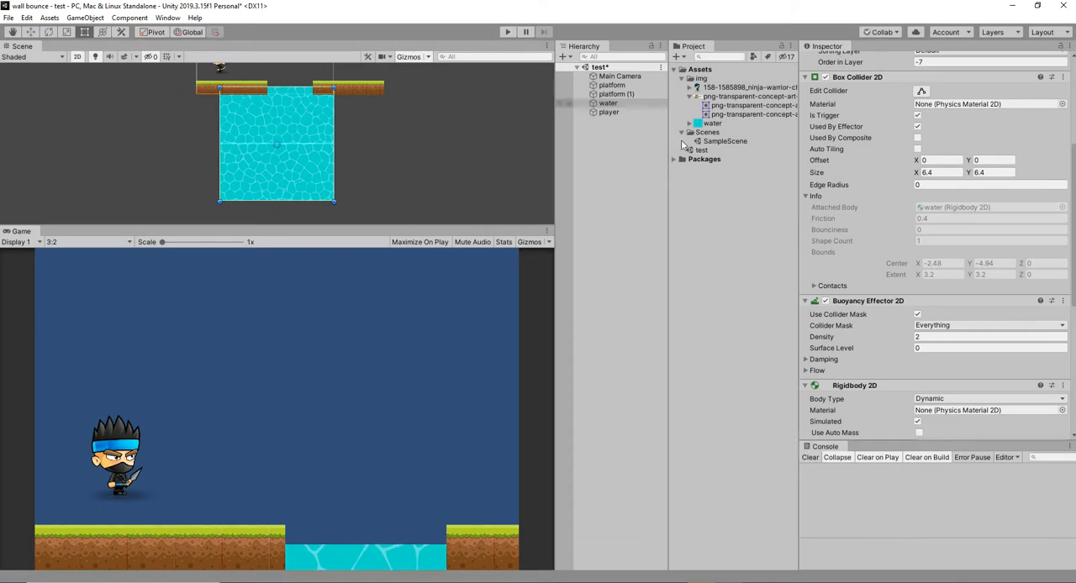
pyautogui.click(508, 33)
# Set the Gravity Scale of the water's Rigidbody 2D to 0 and play-test the scene.
pyautogui.scroll(-3, 975, 386)
pyautogui.click(919, 364)
pyautogui.click(927, 376)
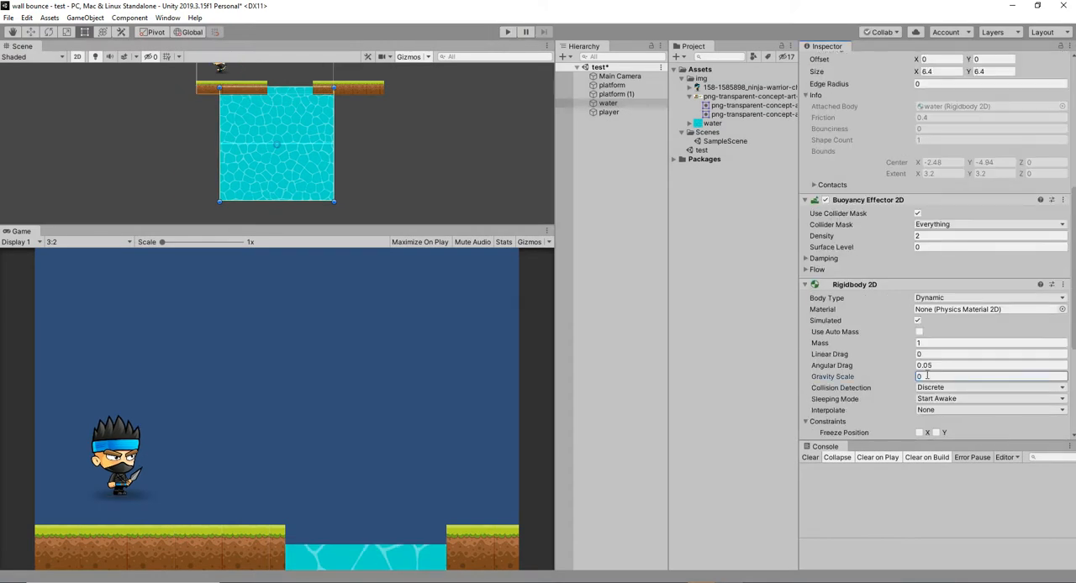
pyautogui.click(507, 33)
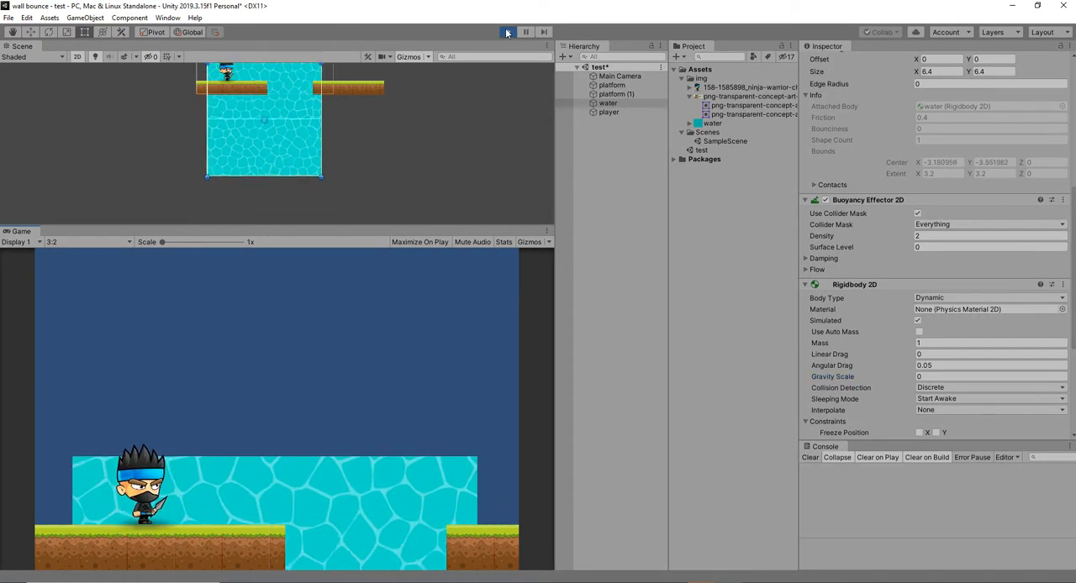
pyautogui.click(507, 33)
# Remove the Rigidbody 2D component from the water.
pyautogui.click(1062, 285)
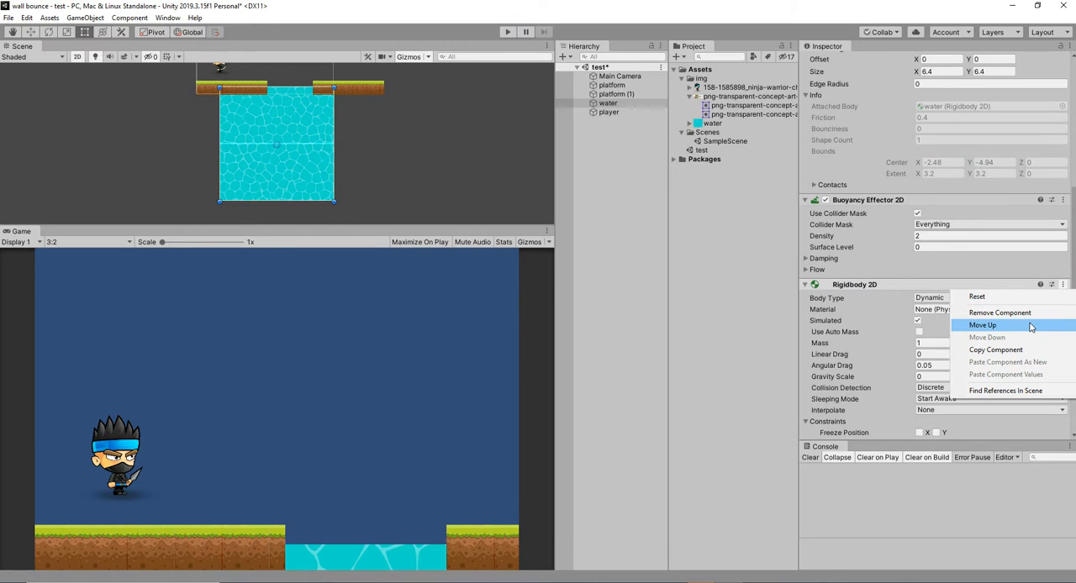
pyautogui.click(1004, 313)
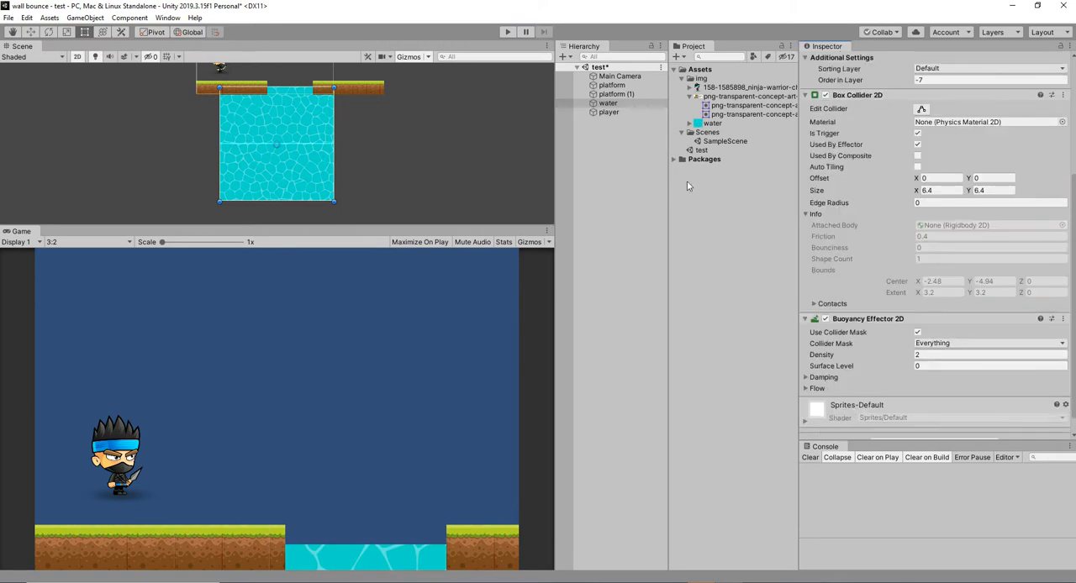
# Set the water's Buoyancy Effector 2D density to 2.9 and surface level to 2.7, and play-test the scene.
pyautogui.moveTo(911, 356); pyautogui.dragTo(917, 356)
pyautogui.click(927, 366)
pyautogui.write('1.0')
pyautogui.moveTo(927, 366); pyautogui.dragTo(944, 362)
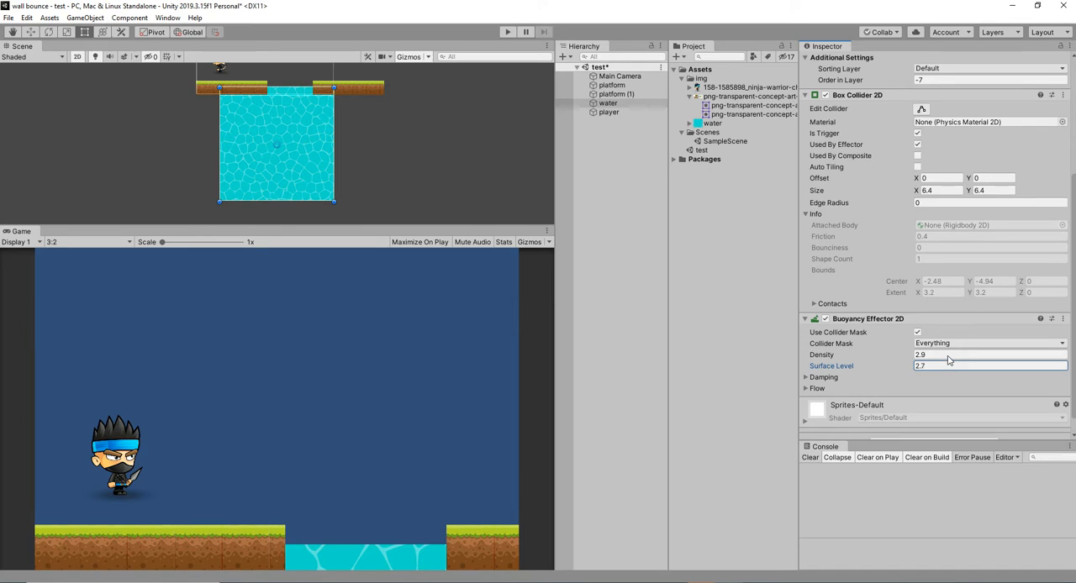
pyautogui.click(505, 32)
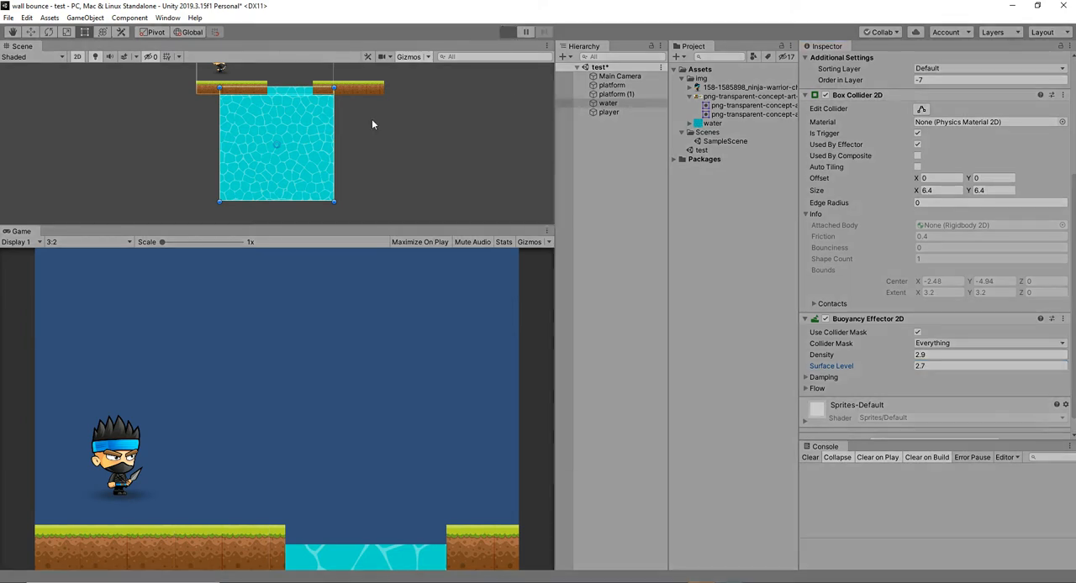
pyautogui.press('Right')
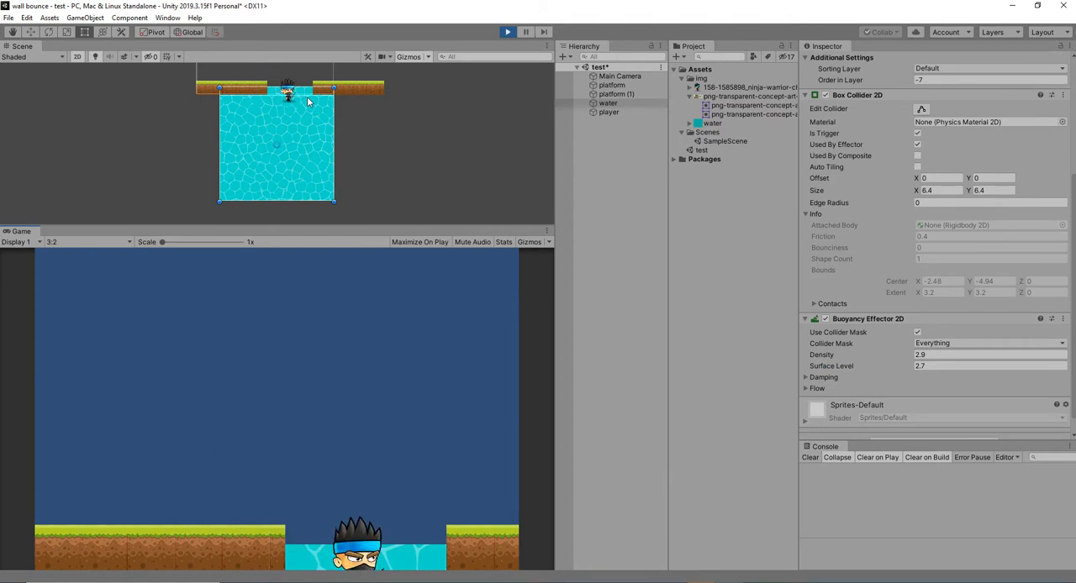
pyautogui.click(508, 32)
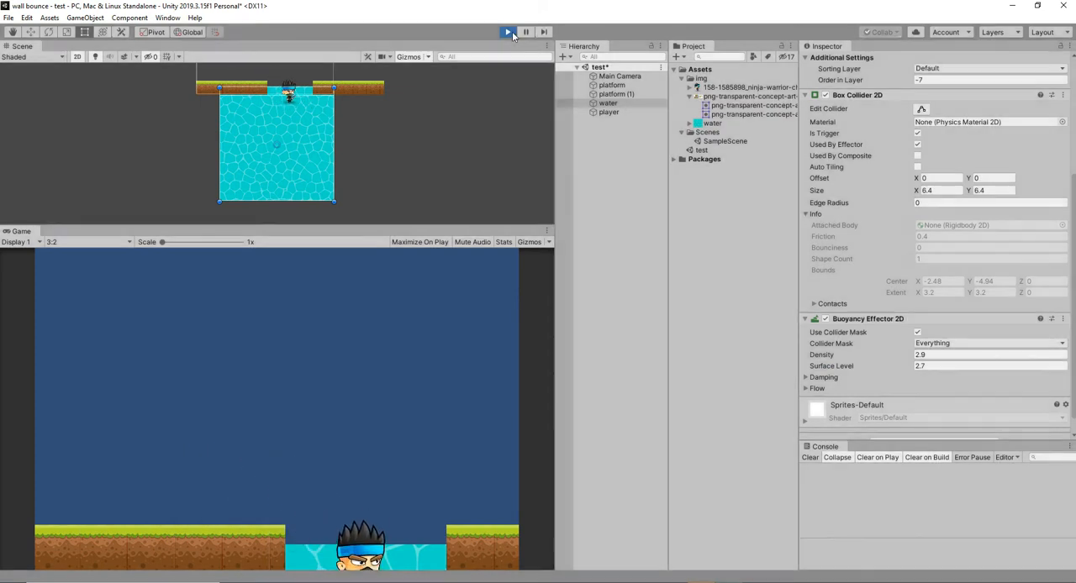
# Set the water's Buoyancy Effector 2D density to 3.35 and surface level to 2.92, and play-test in an enlarged Game view.
pyautogui.click(908, 358)
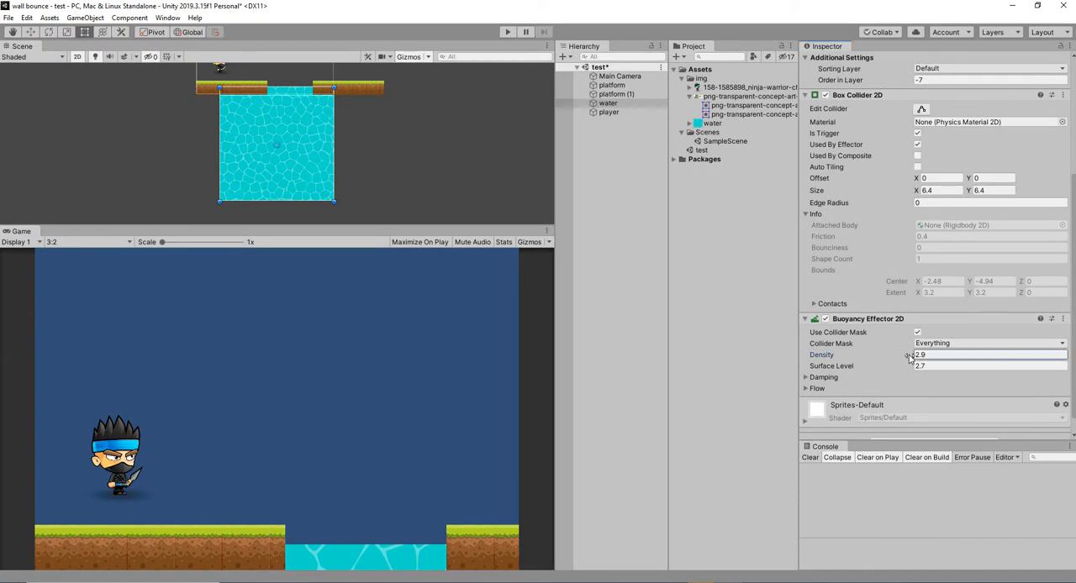
pyautogui.click(911, 367)
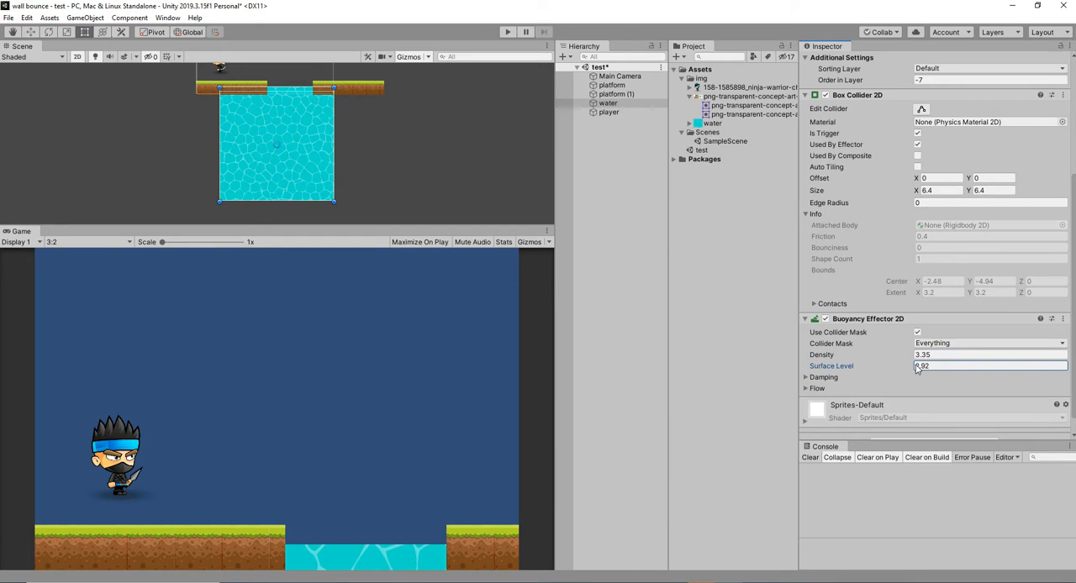
pyautogui.click(502, 31)
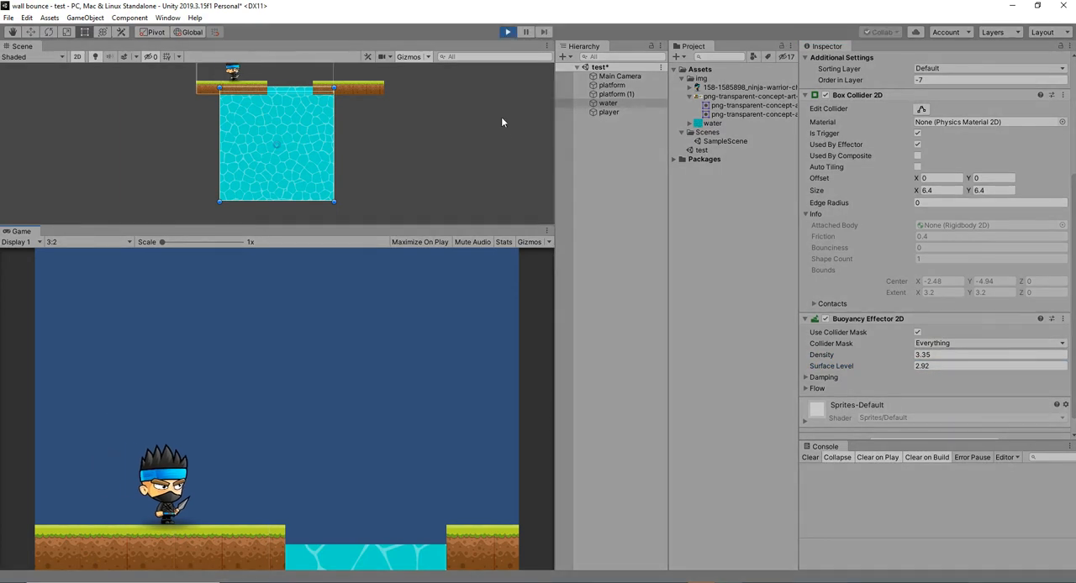
pyautogui.click(548, 230)
pyautogui.click(573, 272)
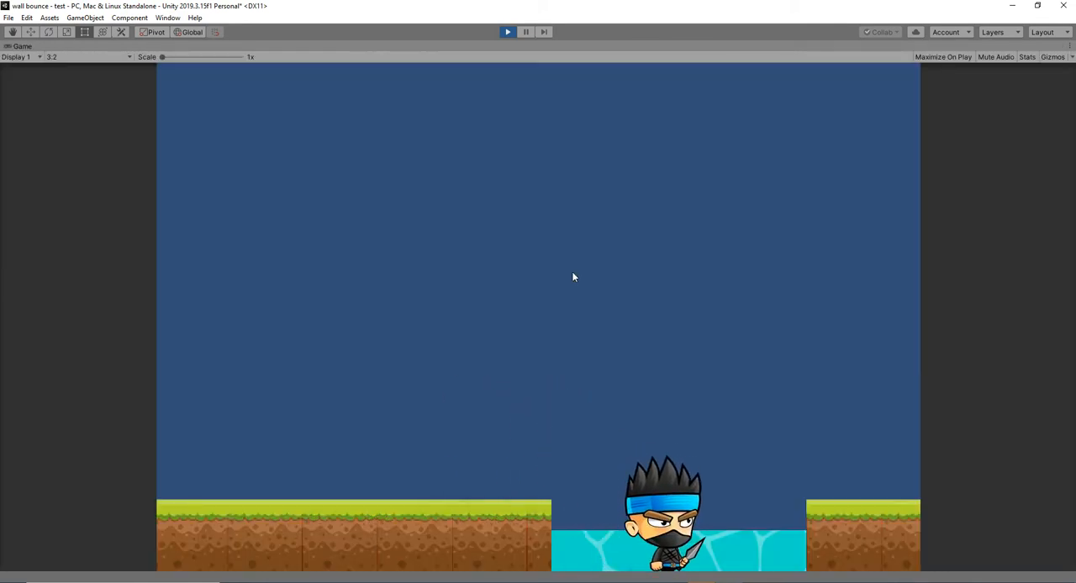
pyautogui.click(507, 32)
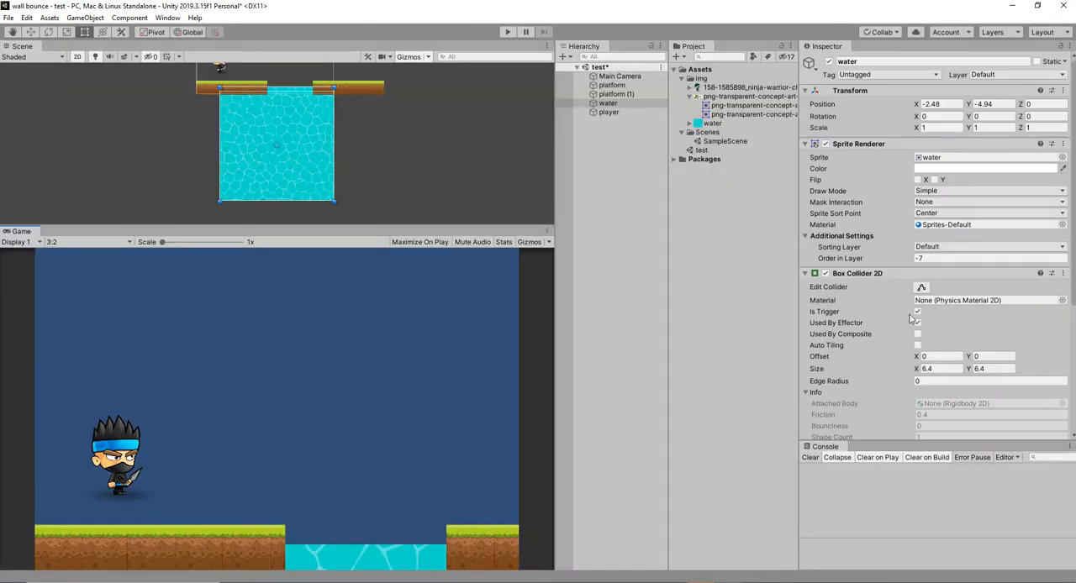
# Set the water's Buoyancy Effector 2D linear drag to 5.18, surface level to 3.07 and density to 6.63, and play-test the scene.
pyautogui.scroll(-5, 931, 368)
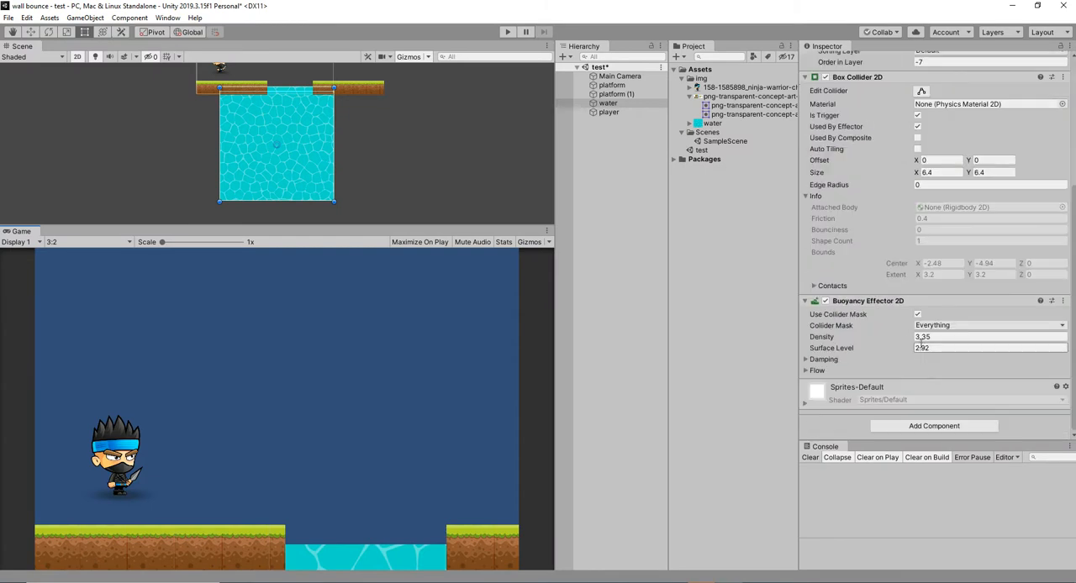
pyautogui.click(814, 359)
pyautogui.click(817, 400)
pyautogui.scroll(-2, 890, 396)
pyautogui.click(911, 314)
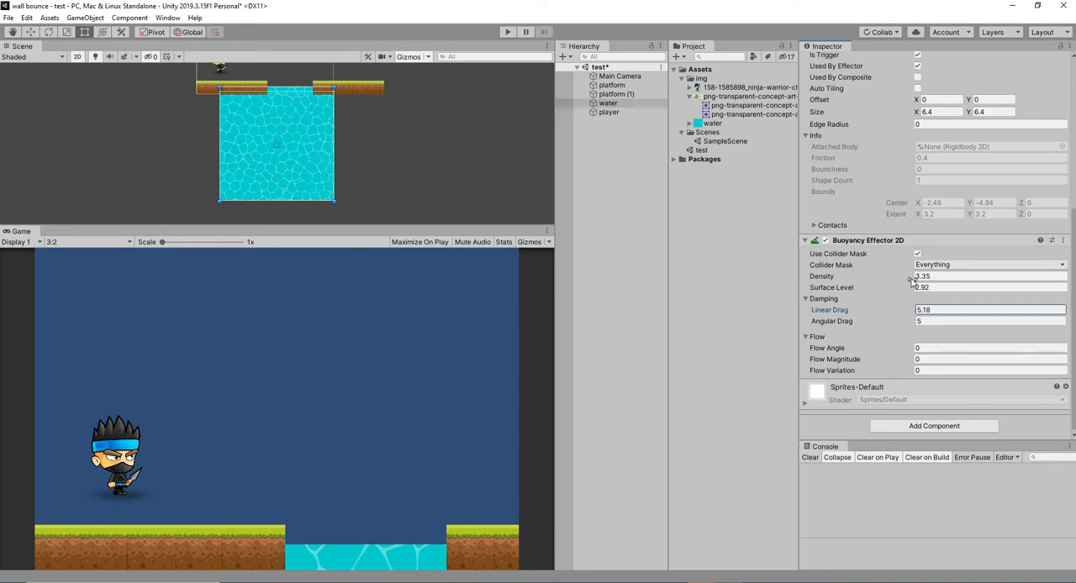
pyautogui.click(909, 291)
pyautogui.moveTo(918, 290); pyautogui.dragTo(918, 281)
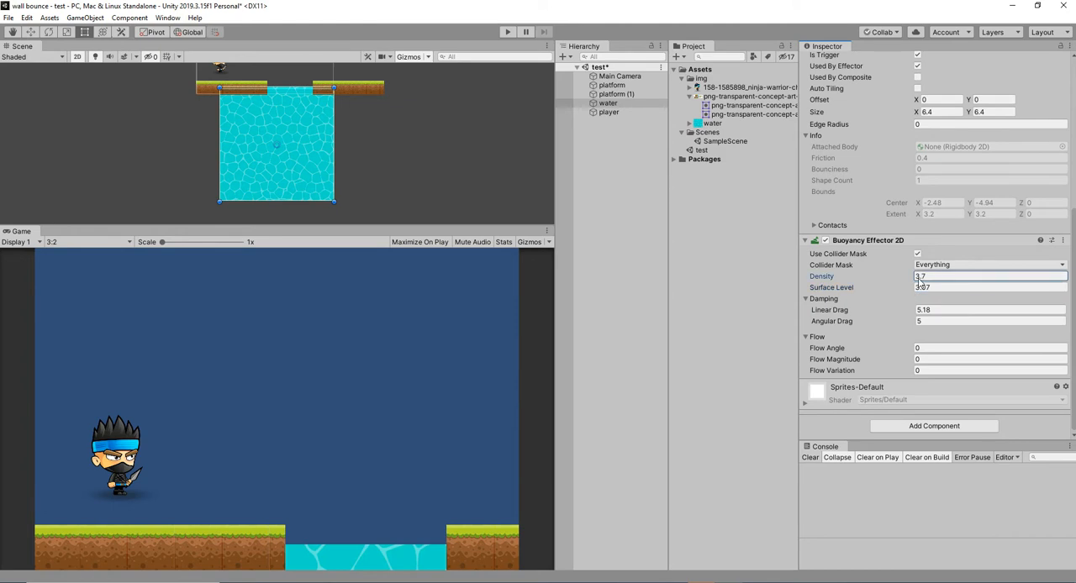
pyautogui.click(507, 33)
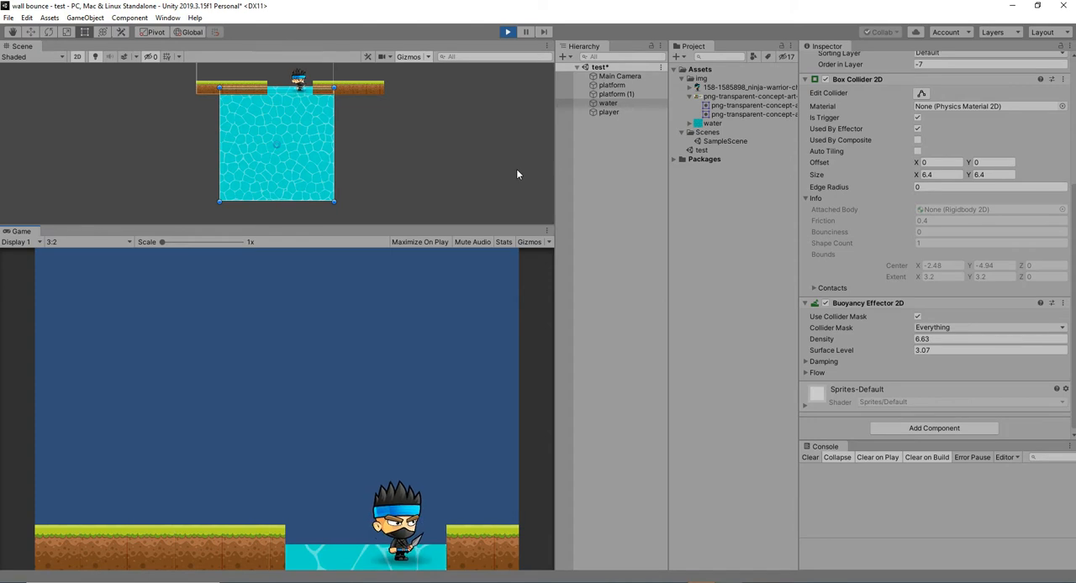
pyautogui.click(508, 32)
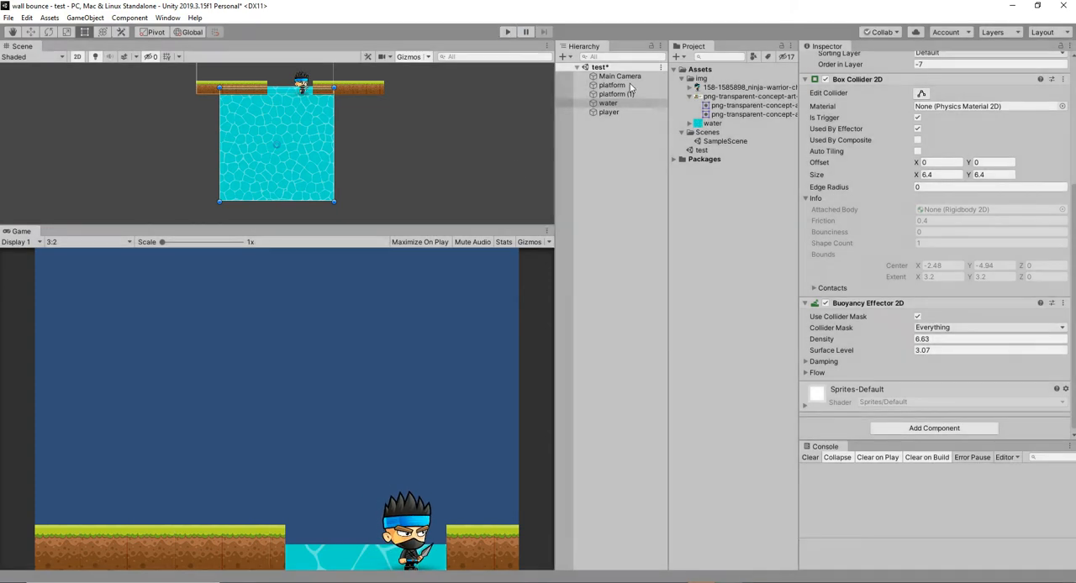
# Try an Order in Layer of -1 for the player's sprite and play-test in an enlarged Game view.
pyautogui.doubleClick(608, 112)
pyautogui.scroll(5, 906, 265)
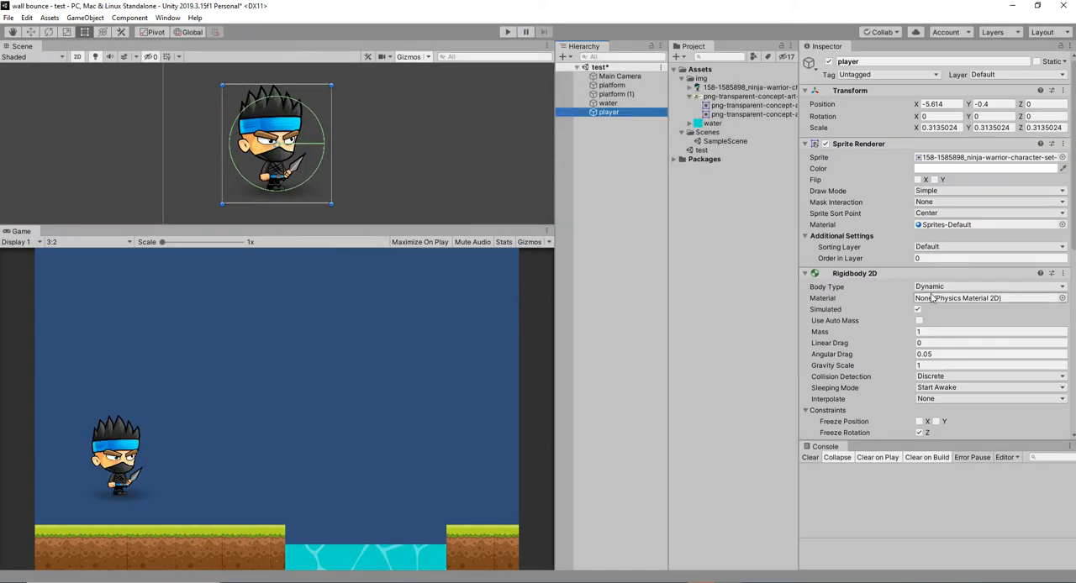
pyautogui.moveTo(906, 263); pyautogui.dragTo(898, 260)
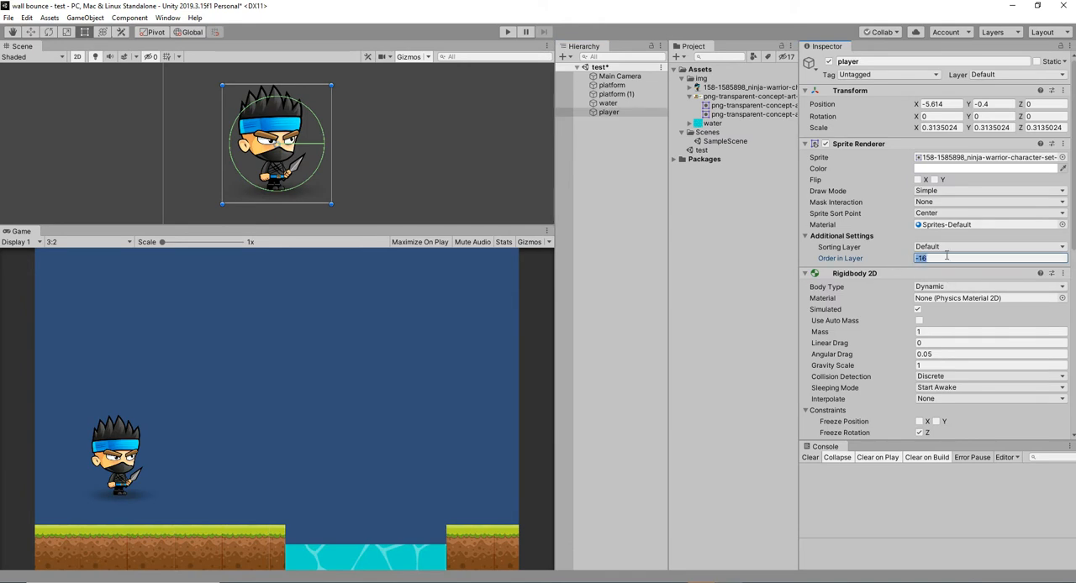
pyautogui.click(508, 32)
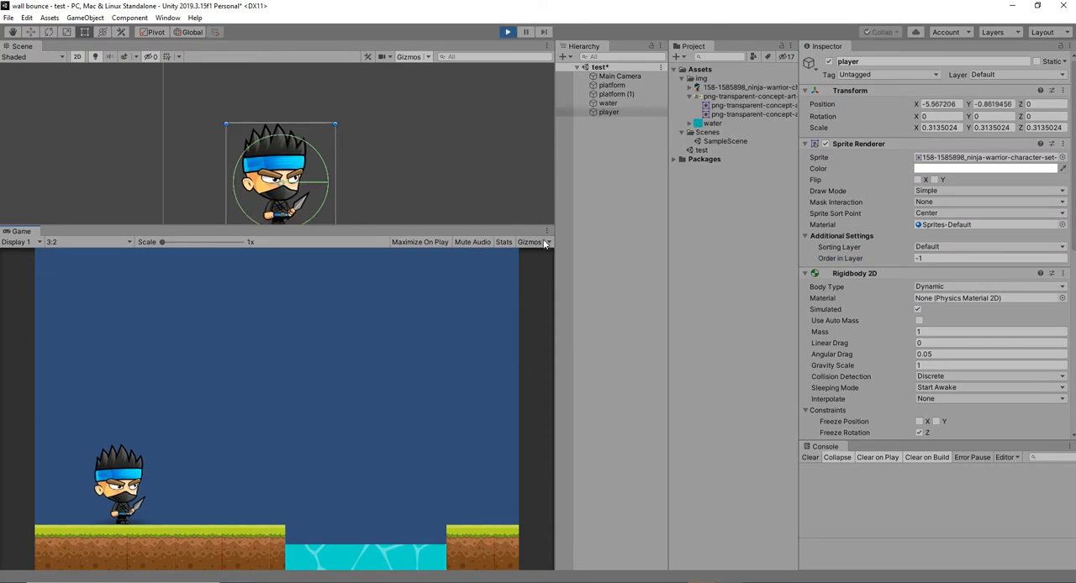
pyautogui.click(547, 232)
pyautogui.click(569, 272)
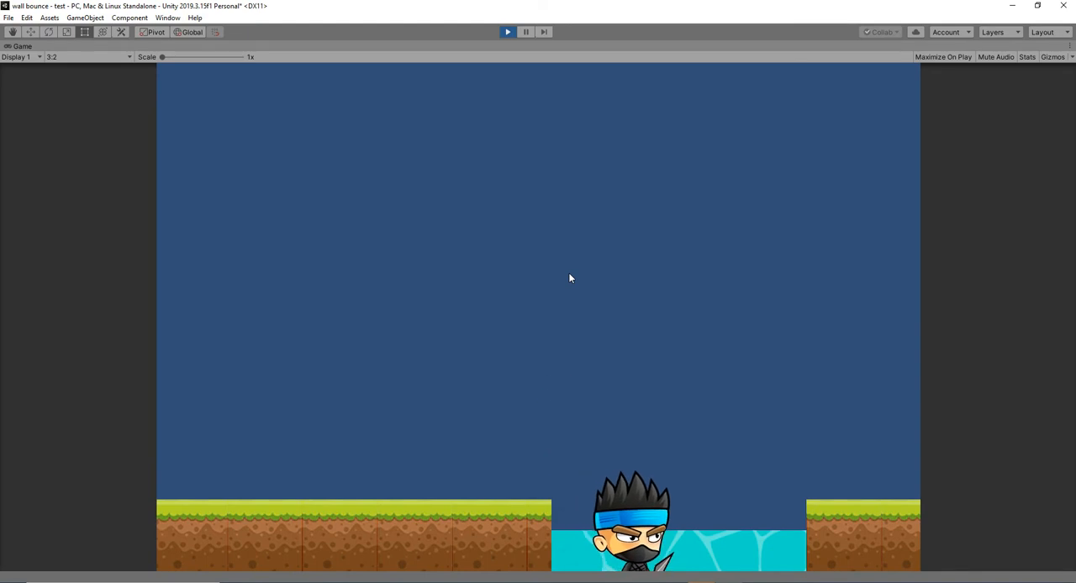
pyautogui.click(509, 31)
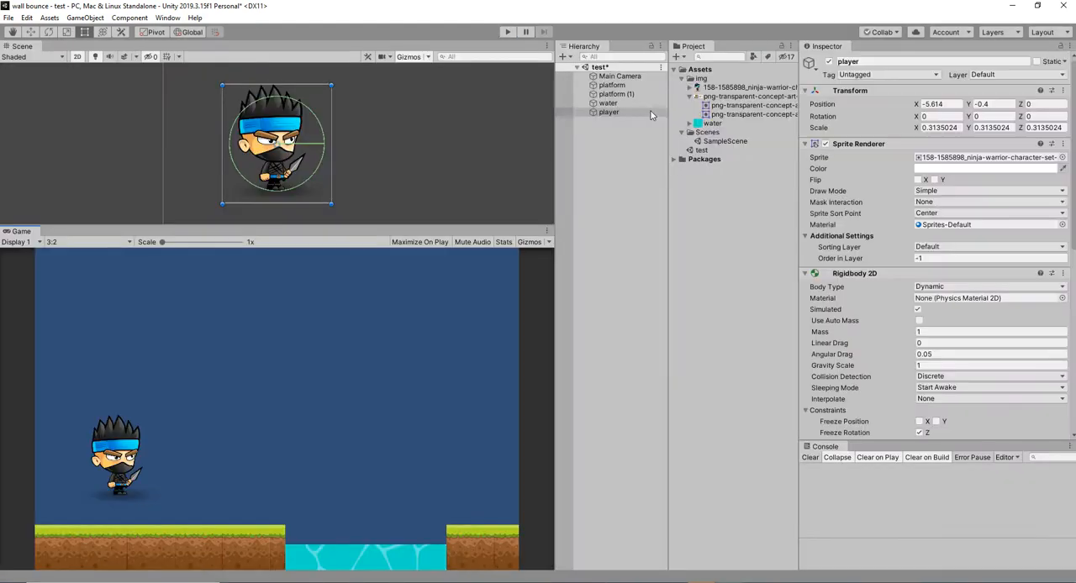
# Check the water's Order in Layer and set the player's Order in Layer to -8 to draw him behind the water.
pyautogui.doubleClick(617, 103)
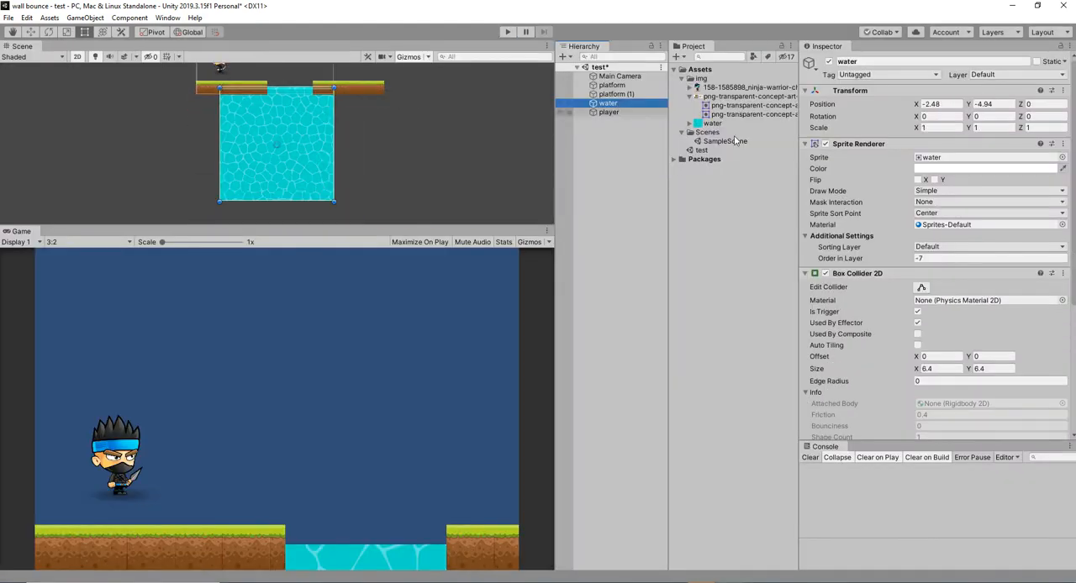
pyautogui.click(931, 259)
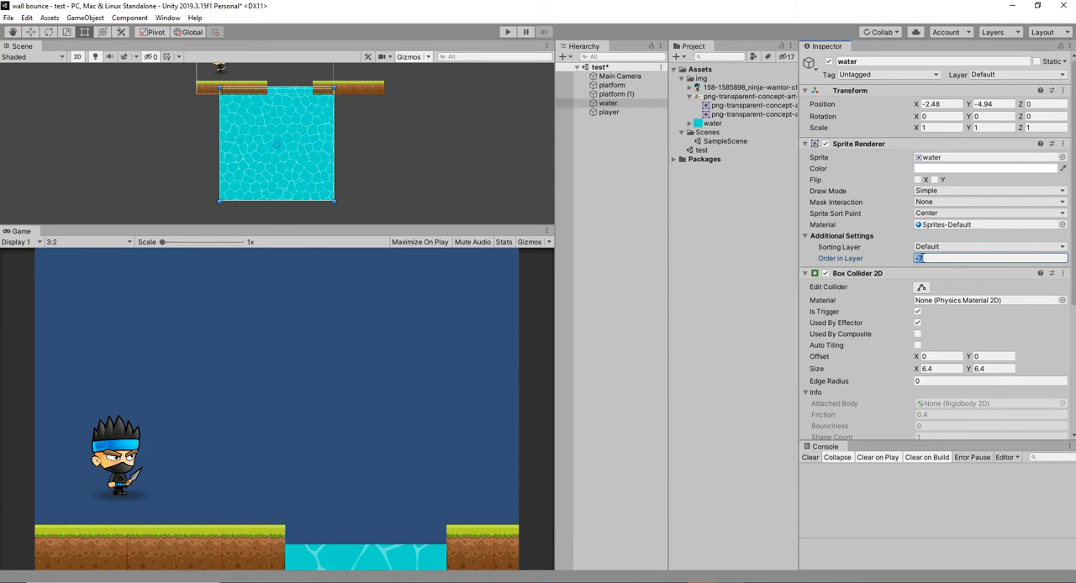
pyautogui.click(606, 112)
pyautogui.click(978, 257)
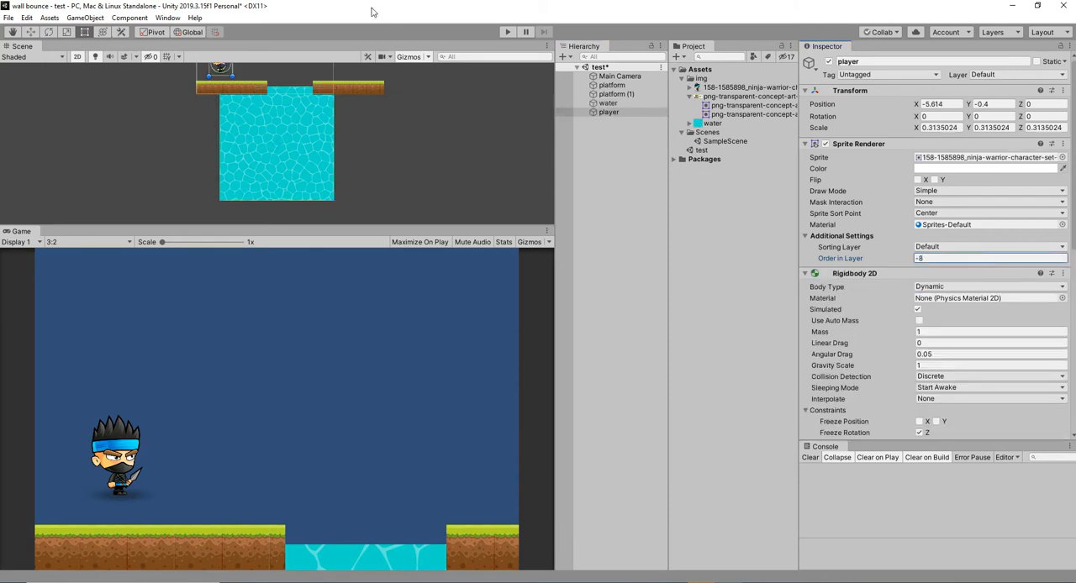
# Play-test the scene in an enlarged Game view, moving the player along the platform into the water.
pyautogui.click(502, 33)
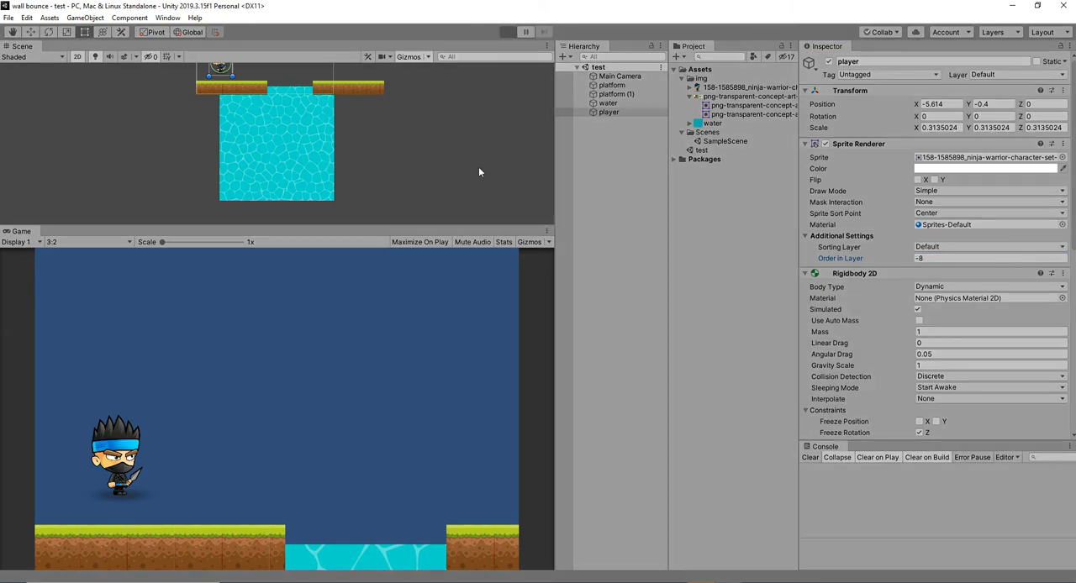
pyautogui.click(545, 234)
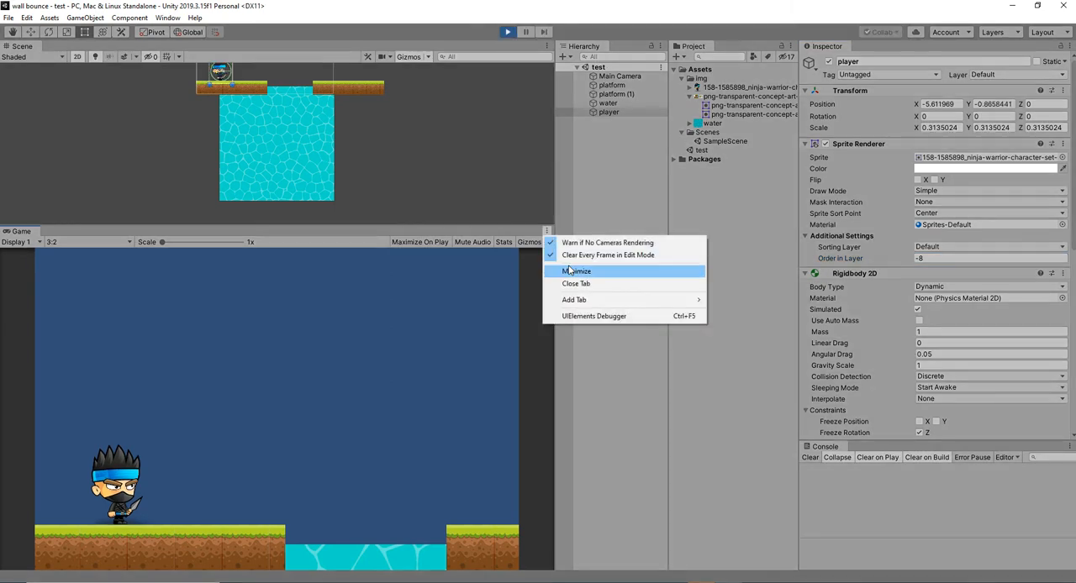
pyautogui.click(571, 268)
pyautogui.press('Right')
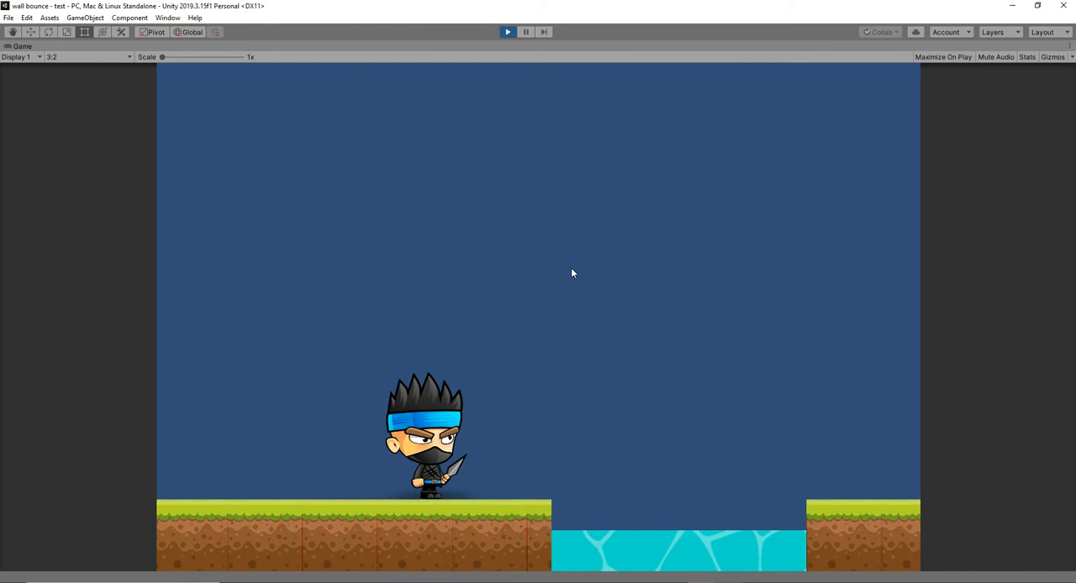
pyautogui.press('Right')
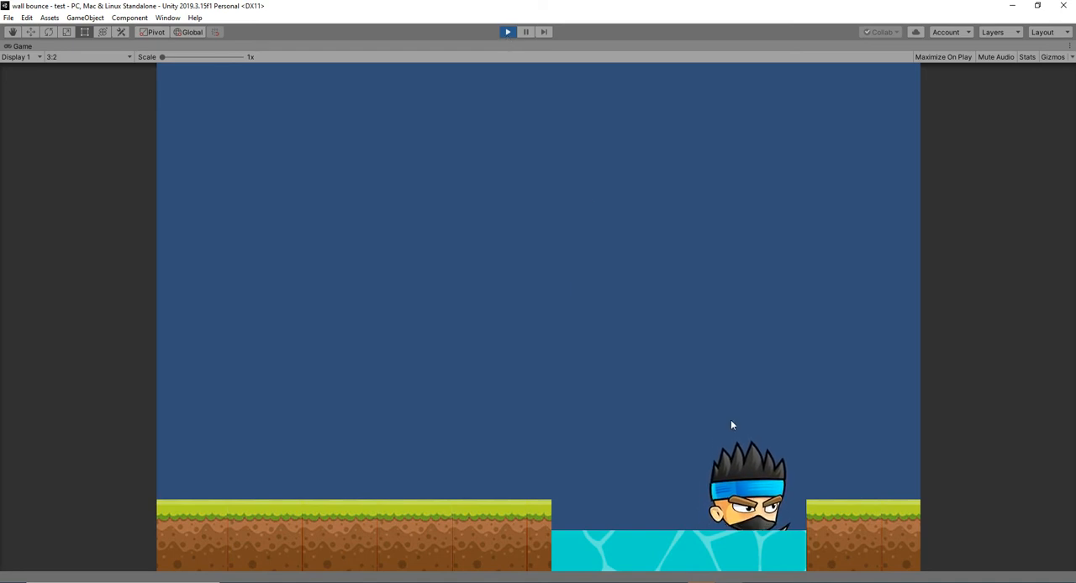
pyautogui.click(507, 32)
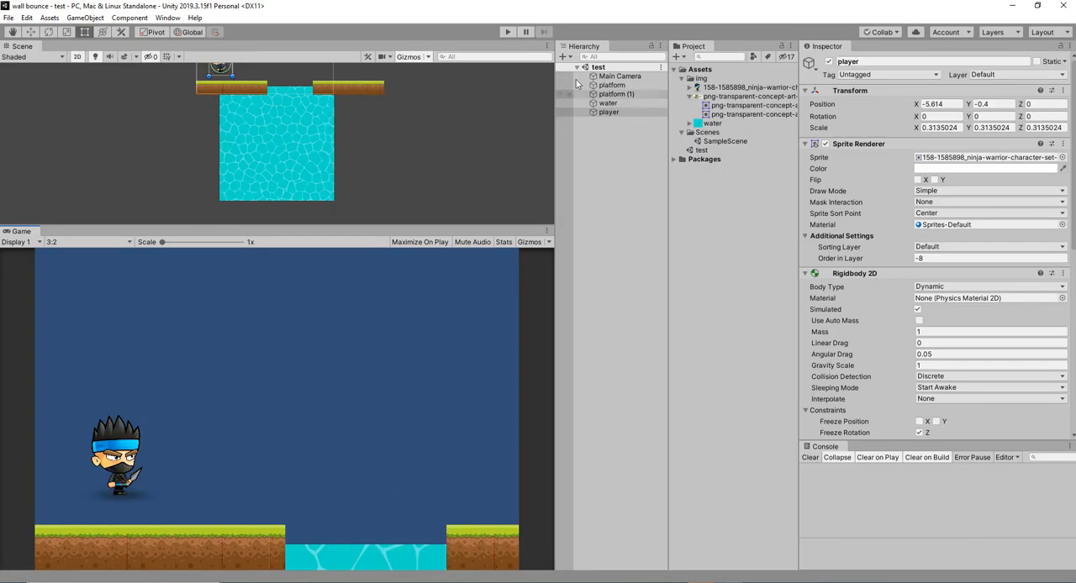
# Run the scene again and switch the player's Rigidbody 2D Freeze Rotation Z off and back on while he floats.
pyautogui.click(508, 32)
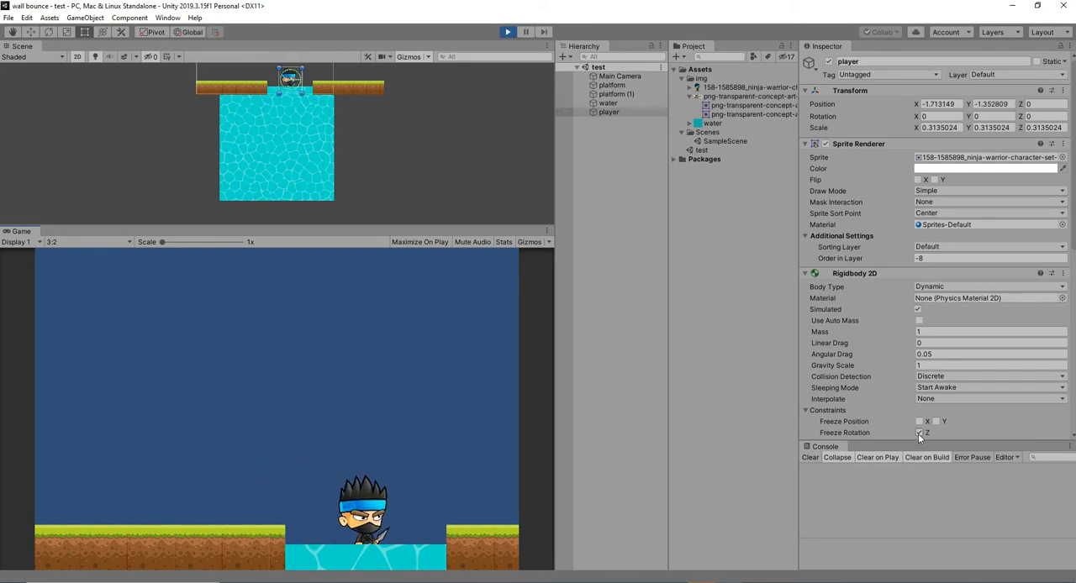
pyautogui.scroll(-5, 933, 395)
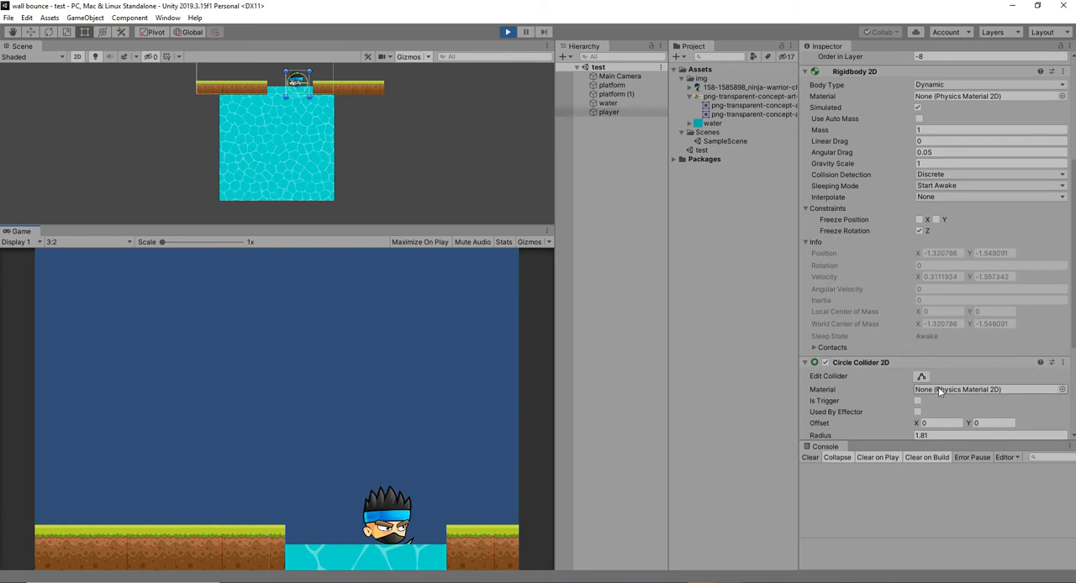
pyautogui.click(920, 229)
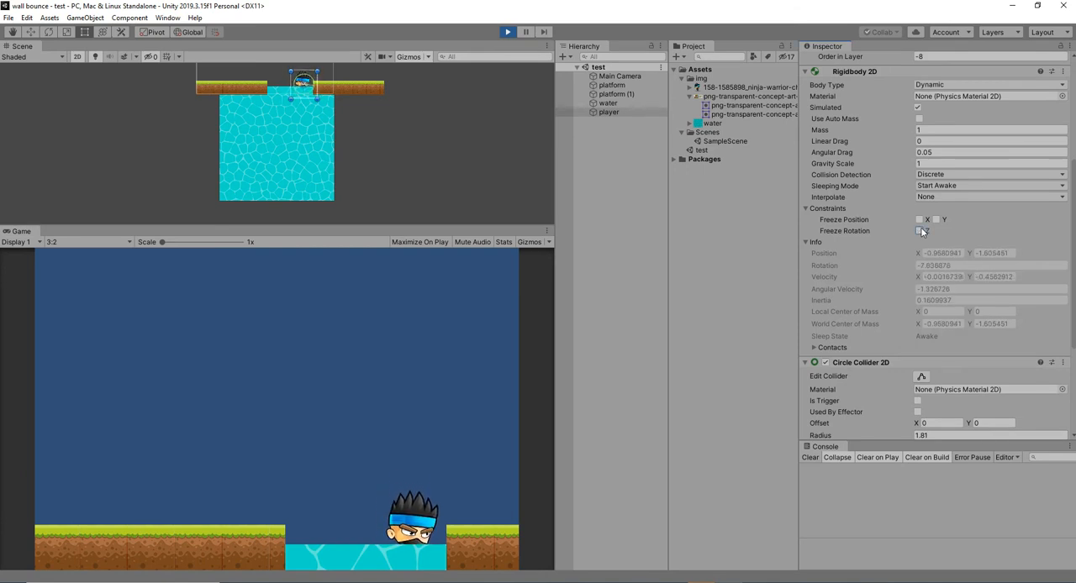
pyautogui.click(921, 230)
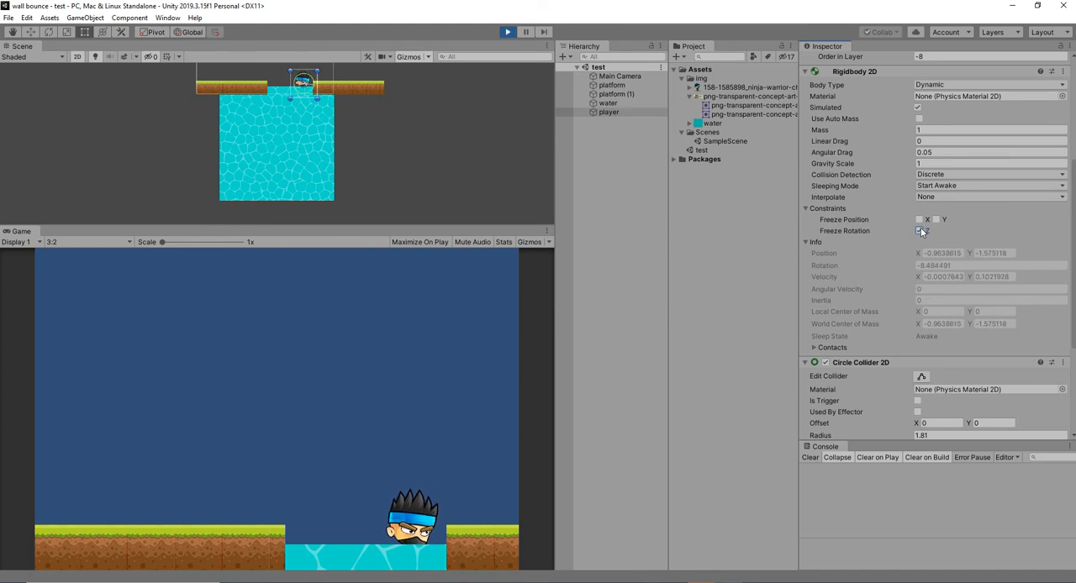